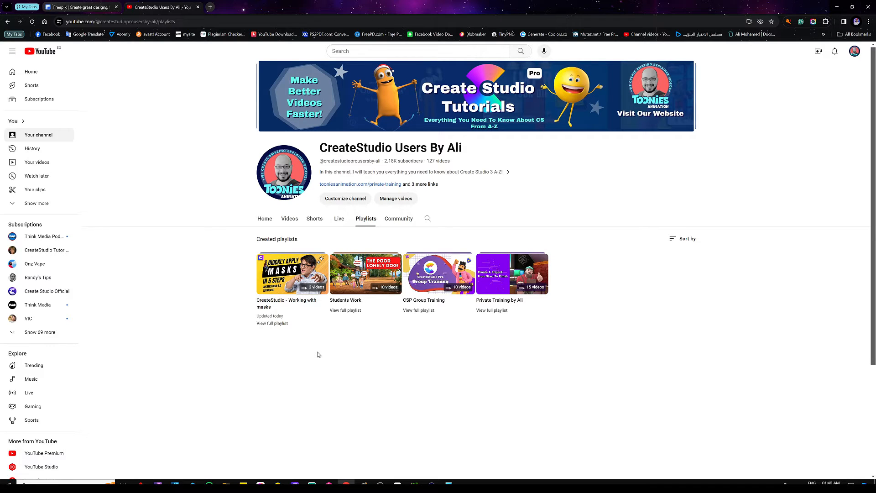
# - Switch to CreateStudio, delete the title text "The Power of Track Matte" and move the character to the right part of the room
pyautogui.hotkey('alt', 'Tab')
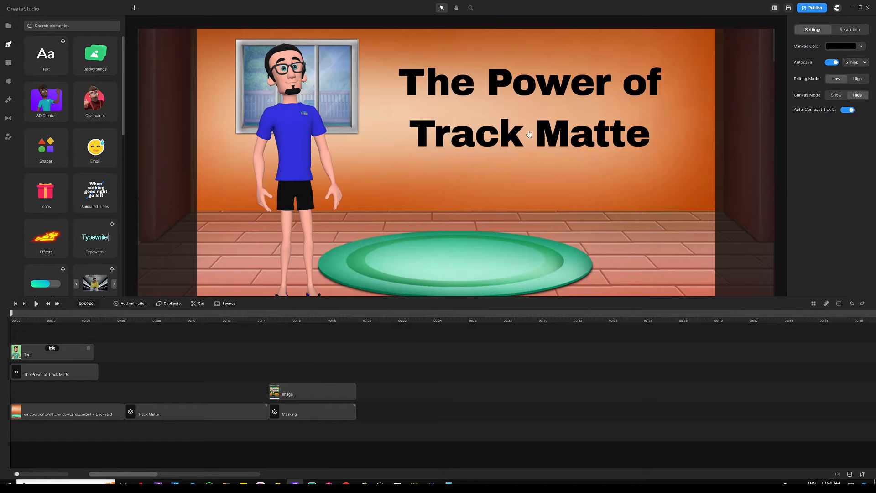
pyautogui.click(534, 84)
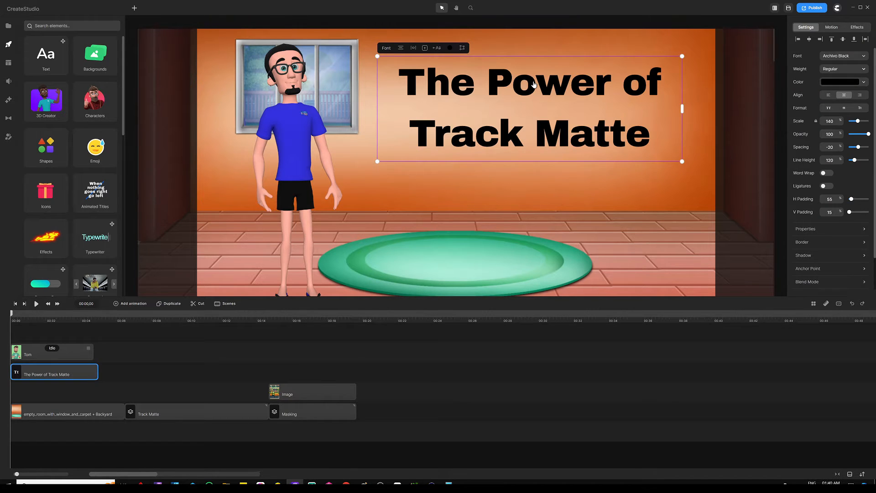
pyautogui.press('Delete')
pyautogui.moveTo(308, 135); pyautogui.dragTo(589, 134)
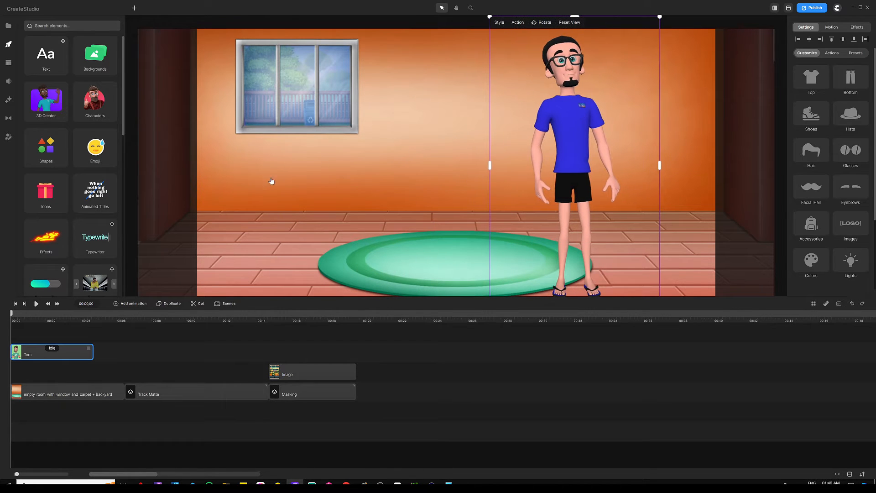
pyautogui.click(205, 344)
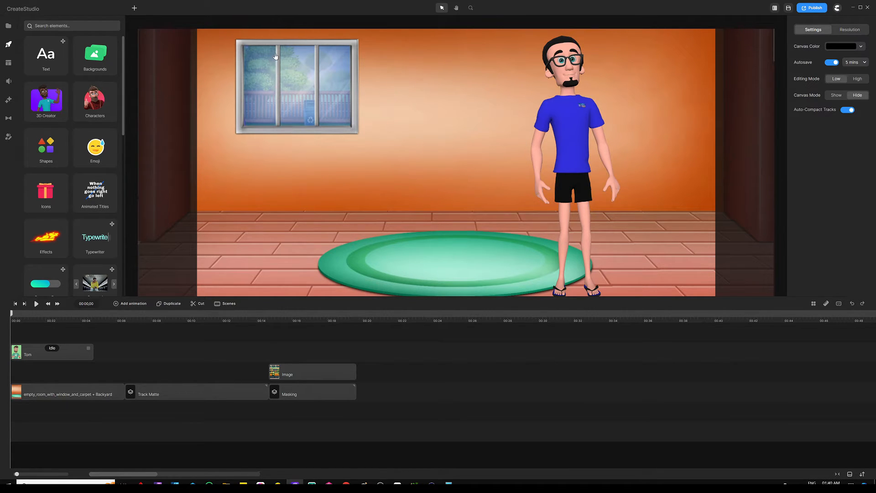
# - Paste the blue rounded rectangle and resize it to roughly cover the left pane of the window
pyautogui.scroll(3, 242, 61)
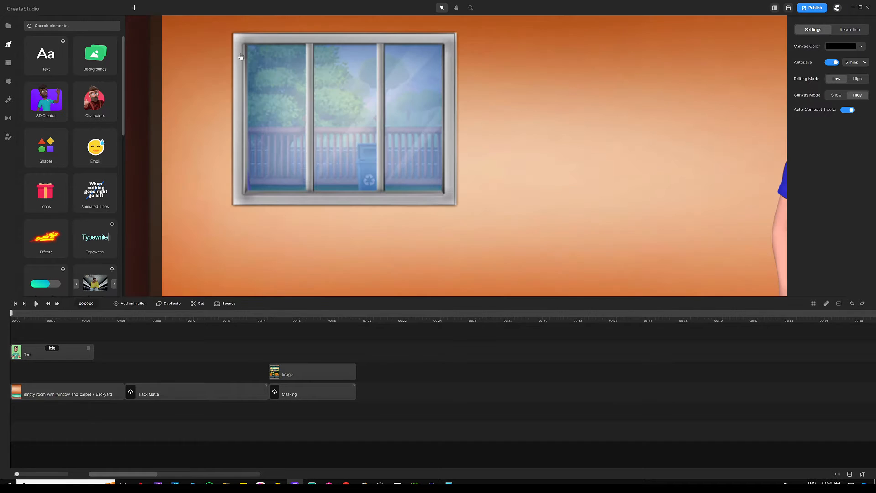
pyautogui.scroll(-3, 281, 100)
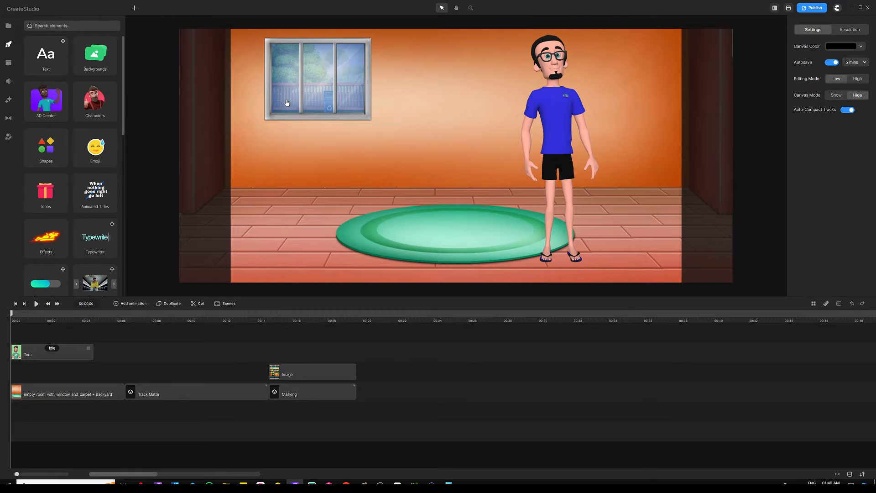
pyautogui.hotkey('ctrl', 'v')
pyautogui.moveTo(455, 112); pyautogui.dragTo(396, 86)
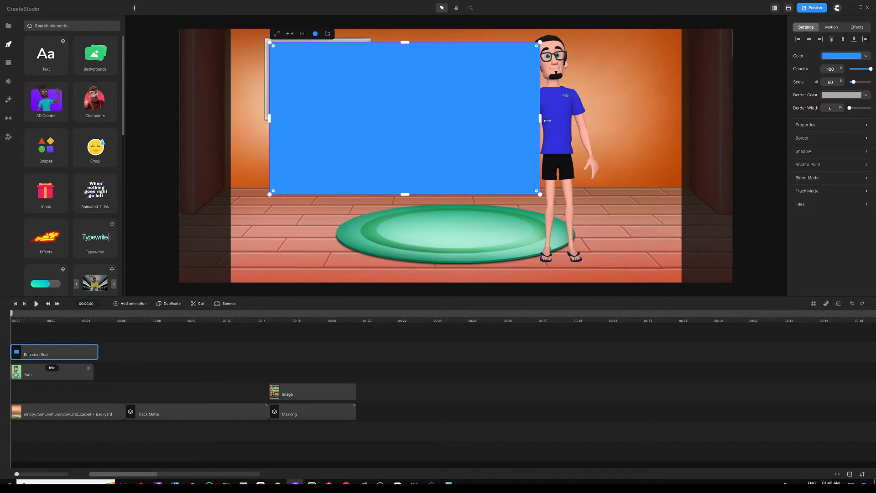
pyautogui.moveTo(540, 119); pyautogui.dragTo(300, 102)
pyautogui.moveTo(285, 194); pyautogui.dragTo(284, 119)
# - Fine-tune the blue rectangle's edges so it fits exactly inside the left window pane
pyautogui.scroll(6, 246, 59)
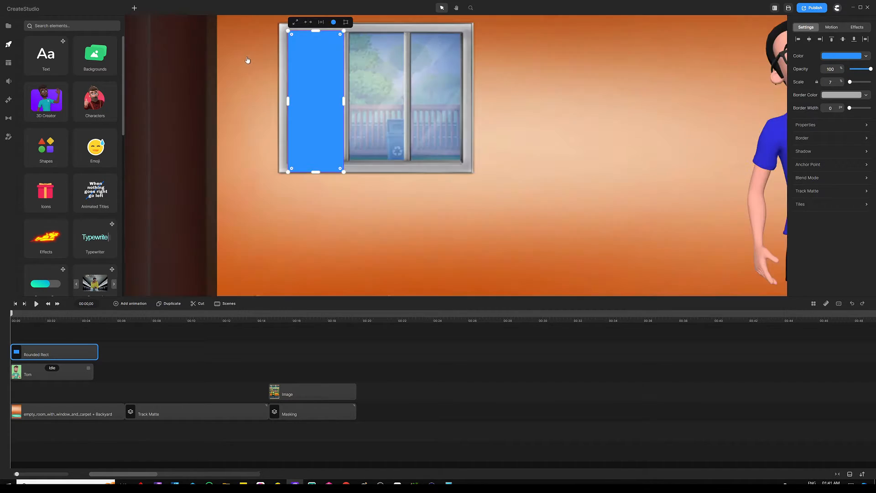
pyautogui.scroll(-2, 266, 75)
pyautogui.moveTo(378, 283); pyautogui.dragTo(379, 265)
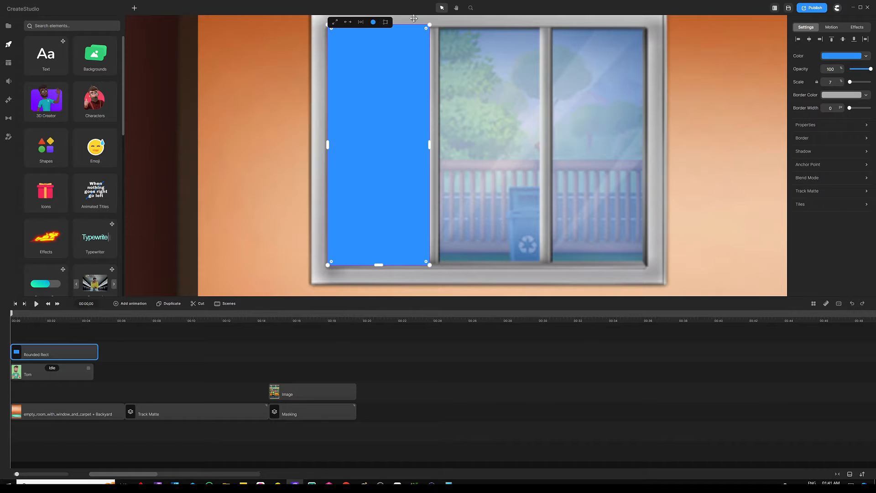
pyautogui.scroll(5, 373, 45)
pyautogui.moveTo(295, 40)
pyautogui.mouseDown()
pyautogui.moveTo(295, 60)
pyautogui.moveTo(292, 48)
pyautogui.mouseUp()
pyautogui.scroll(-2, 416, 199)
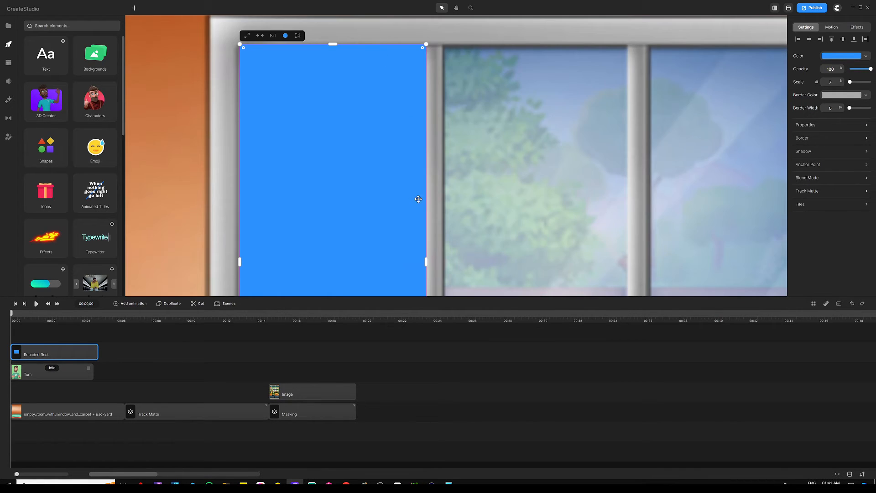
pyautogui.moveTo(422, 229)
pyautogui.mouseDown()
pyautogui.moveTo(412, 230)
pyautogui.moveTo(421, 231)
pyautogui.mouseUp()
pyautogui.moveTo(320, 229)
pyautogui.mouseDown()
pyautogui.moveTo(335, 230)
pyautogui.moveTo(324, 229)
pyautogui.mouseUp()
# - Duplicate the blue rectangle onto the middle window pane and widen it slightly to fill the pane
pyautogui.scroll(-2, 358, 152)
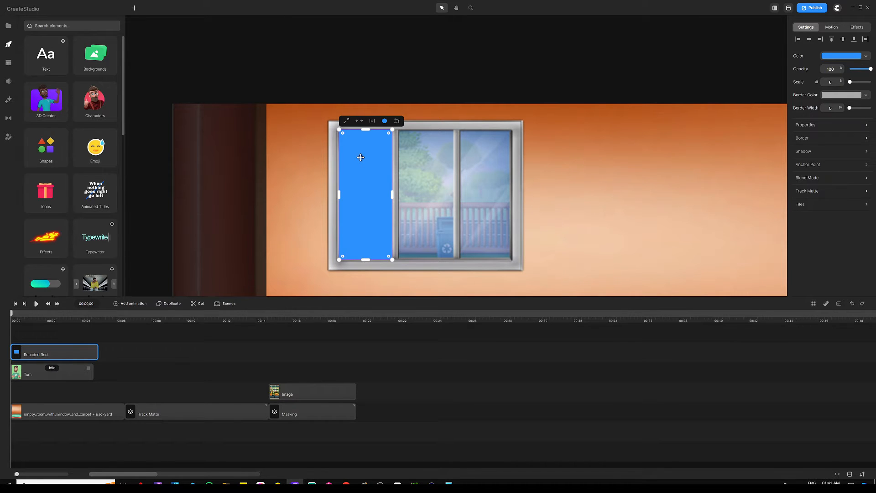
pyautogui.hotkey('ctrl', 'd')
pyautogui.moveTo(365, 163); pyautogui.dragTo(424, 161)
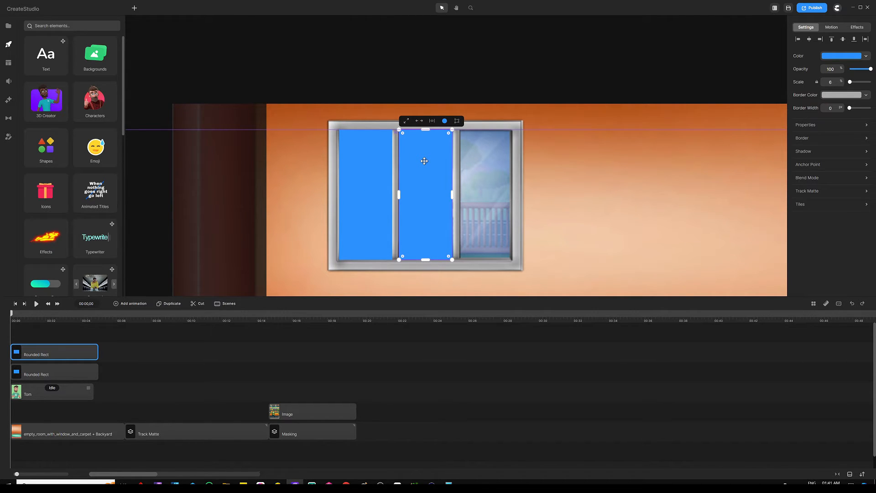
pyautogui.scroll(5, 448, 191)
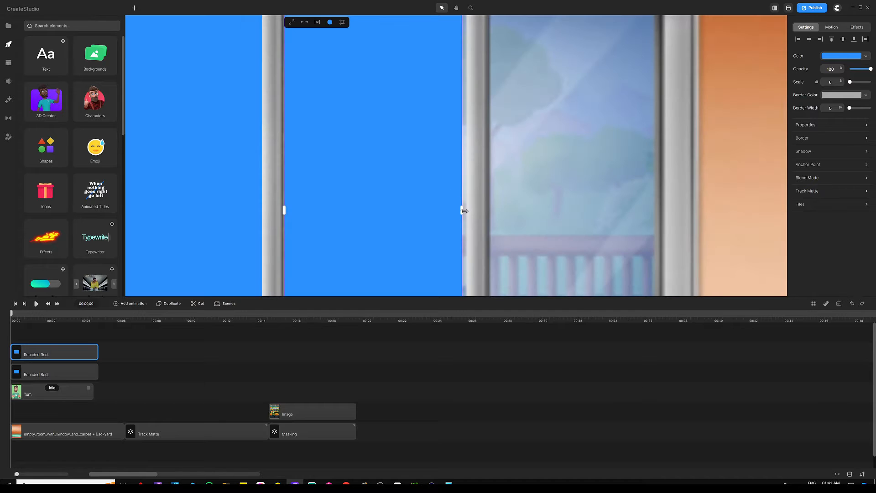
pyautogui.moveTo(462, 210); pyautogui.dragTo(464, 209)
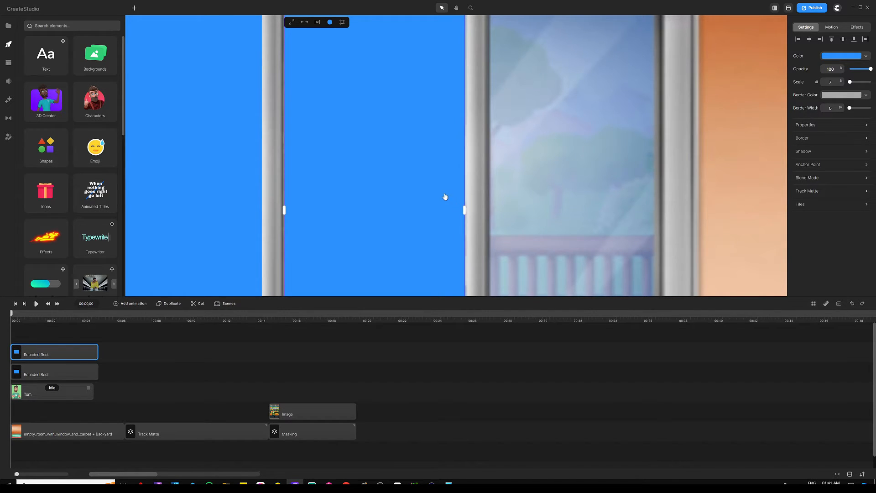
# - Duplicate the middle rectangle and place the copy over the right window pane
pyautogui.hotkey('ctrl', '0')
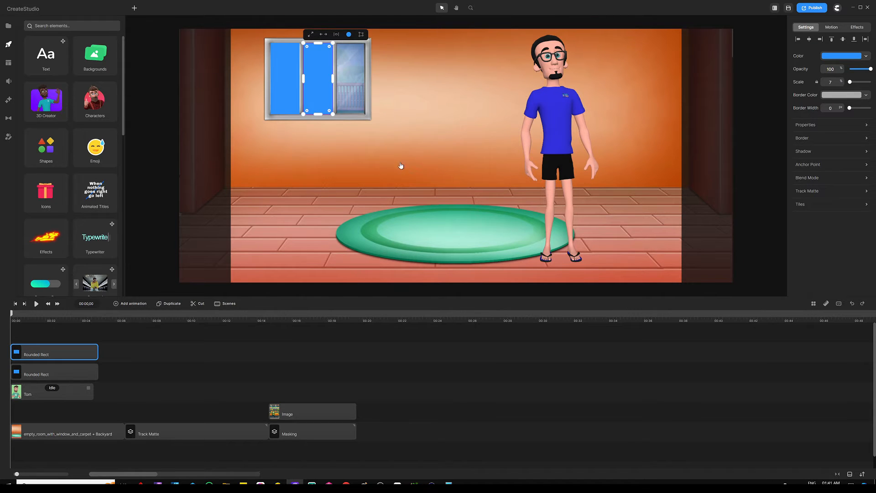
pyautogui.hotkey('ctrl', 'd')
pyautogui.moveTo(324, 76); pyautogui.dragTo(355, 73)
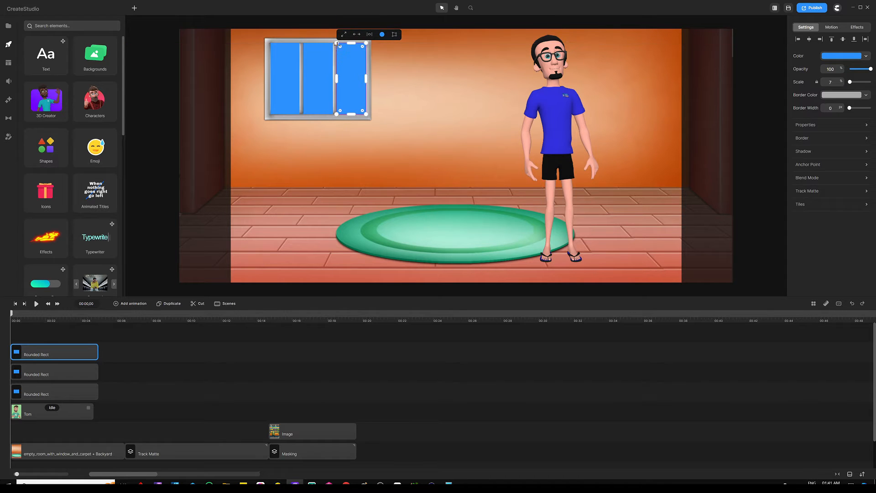
pyautogui.scroll(5, 336, 46)
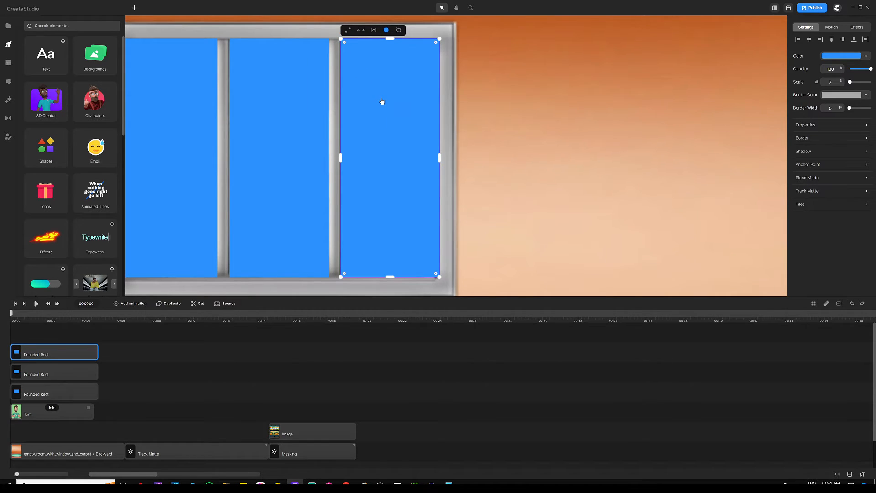
# - Extend all three rectangle clips on the timeline to the end of the room background clip
pyautogui.scroll(-5, 382, 100)
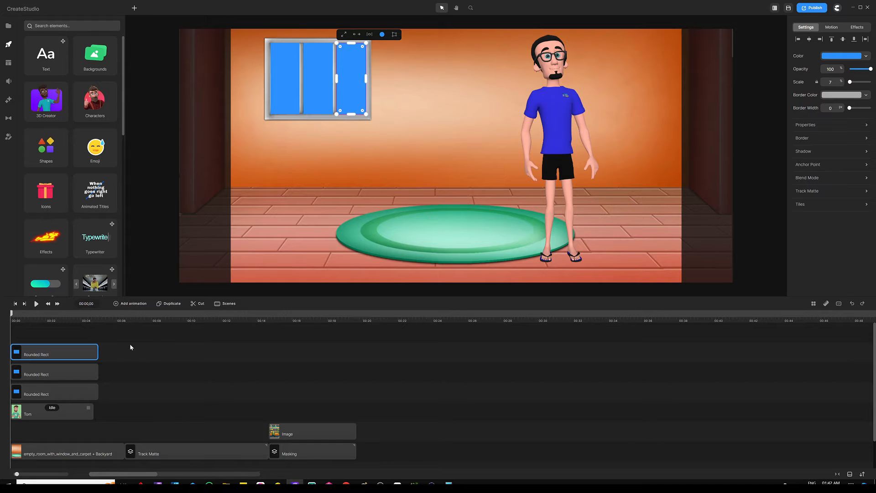
pyautogui.moveTo(102, 333); pyautogui.dragTo(124, 391)
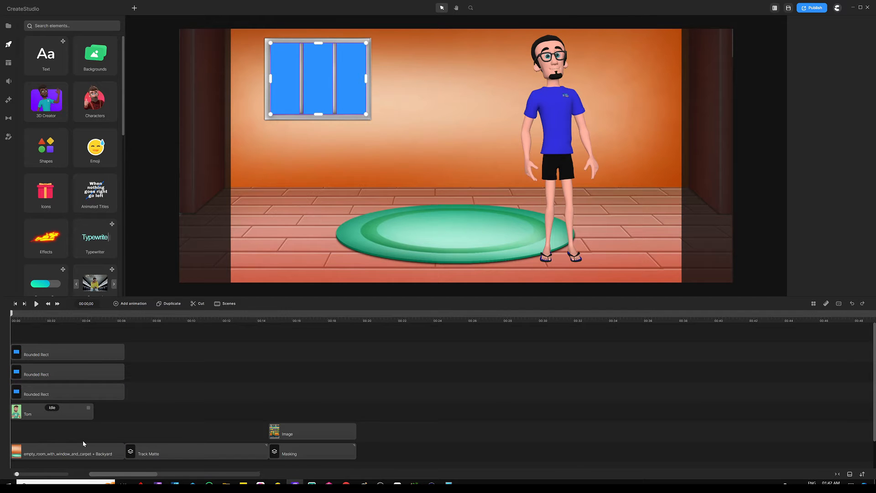
pyautogui.click(111, 426)
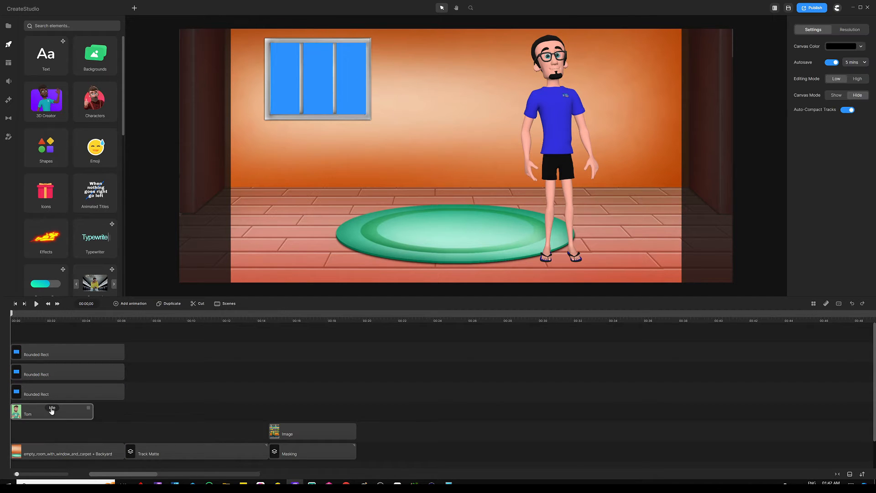
# - Move the character towards the middle of the room and change its action to Walking
pyautogui.click(558, 92)
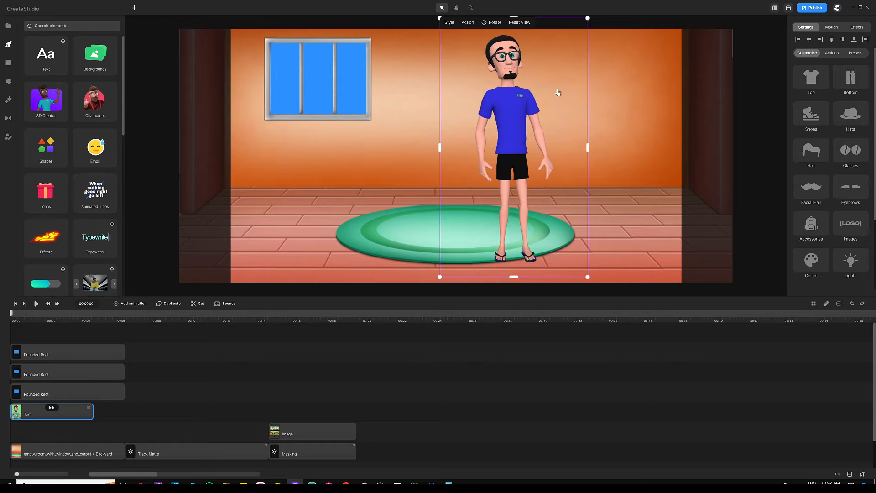
pyautogui.click(54, 411)
pyautogui.scroll(-1, 754, 79)
pyautogui.scroll(-2, 730, 201)
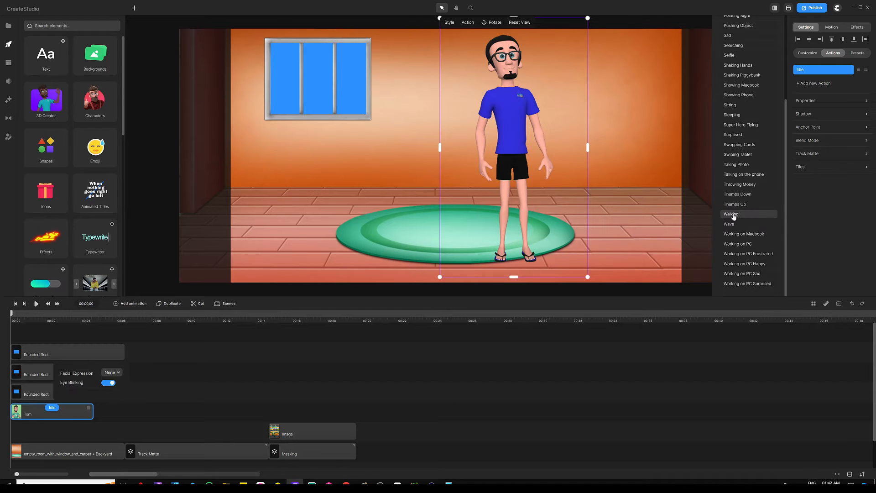
pyautogui.click(732, 214)
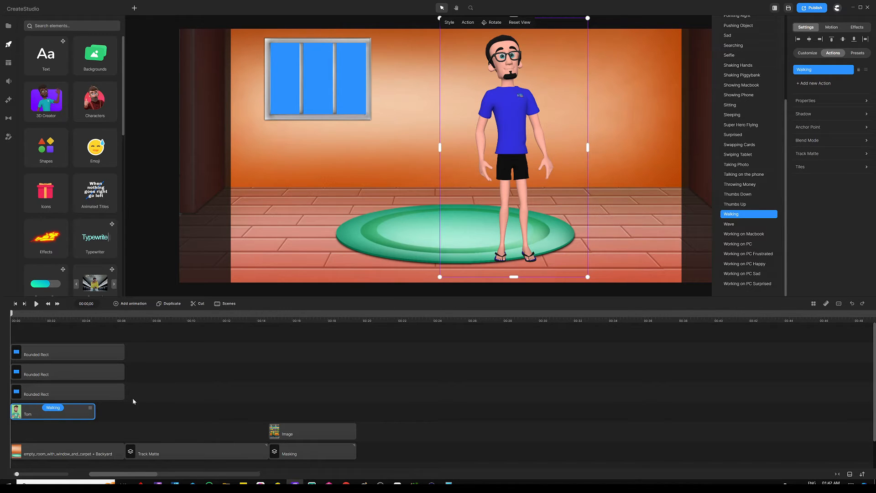
# - Turn on Disable Start and Disable End for the character's Walking action
pyautogui.click(52, 409)
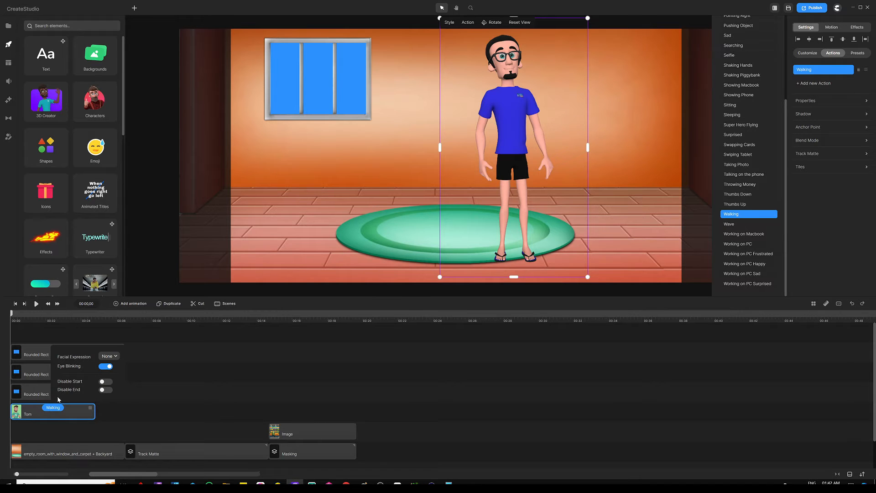
pyautogui.click(105, 382)
pyautogui.click(107, 390)
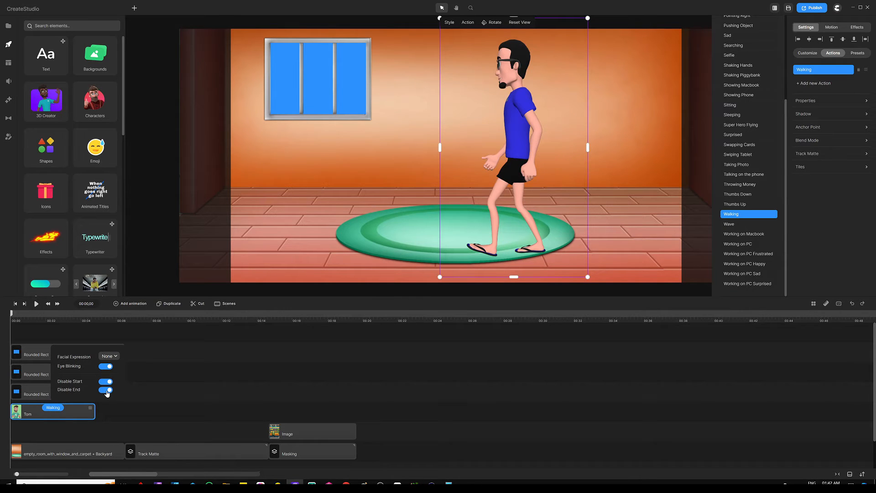
pyautogui.click(429, 65)
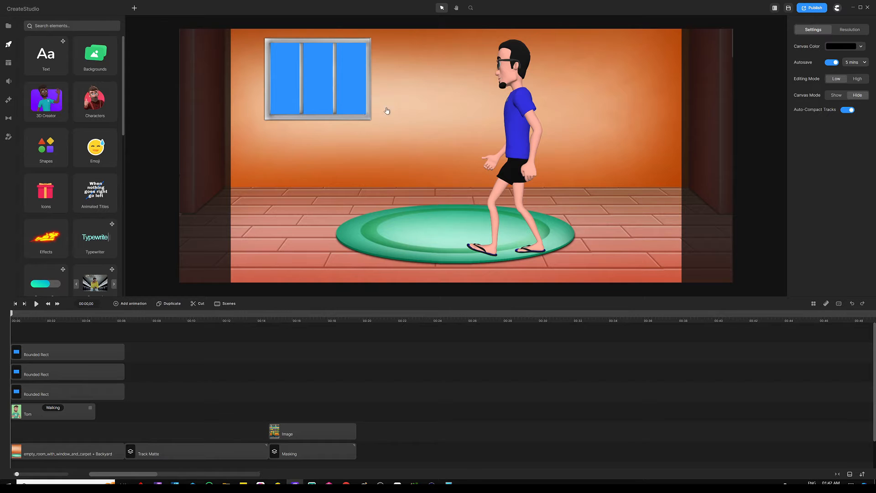
# - Scale the walking character down and position it just to the right of the window
pyautogui.moveTo(492, 114); pyautogui.dragTo(391, 111)
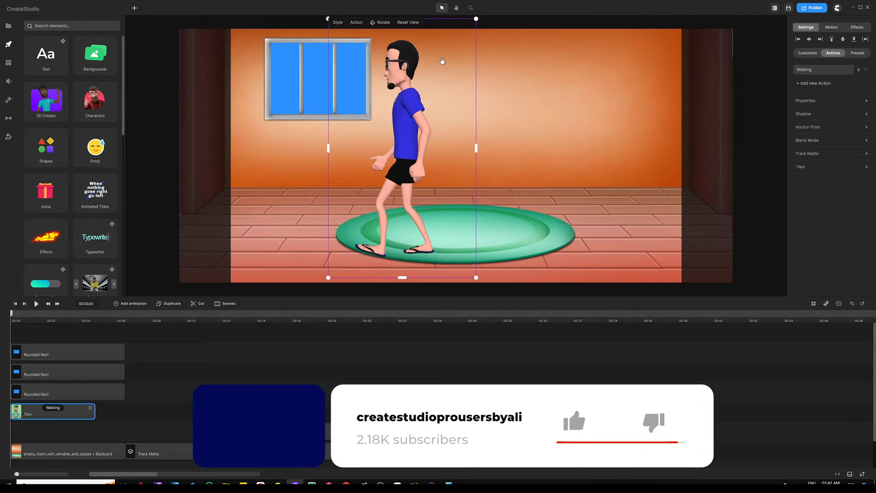
pyautogui.moveTo(476, 19); pyautogui.dragTo(423, 112)
pyautogui.moveTo(377, 179); pyautogui.dragTo(391, 96)
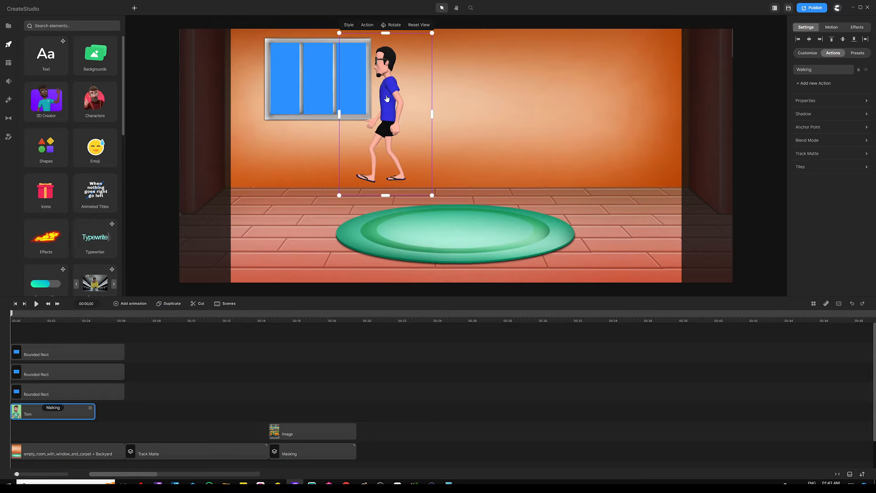
pyautogui.moveTo(397, 88); pyautogui.dragTo(410, 87)
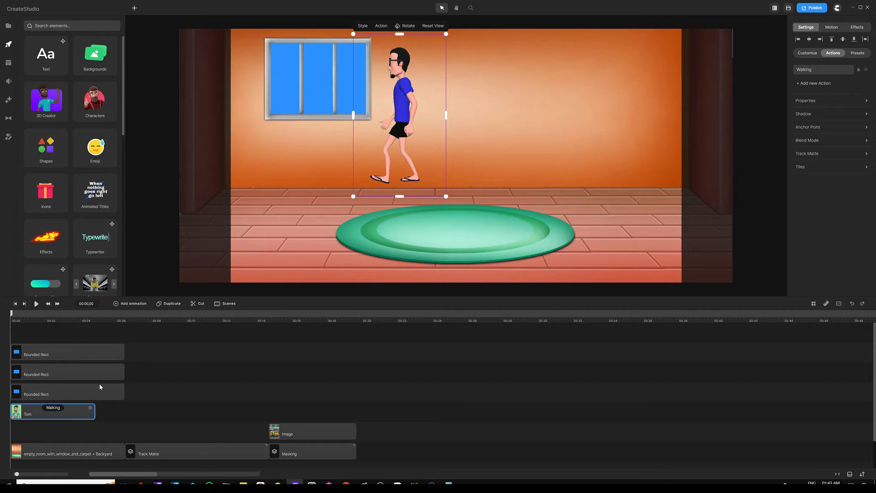
# - Extend the character's Walking action on the timeline to about the end of the room background clip
pyautogui.moveTo(102, 320); pyautogui.dragTo(143, 320)
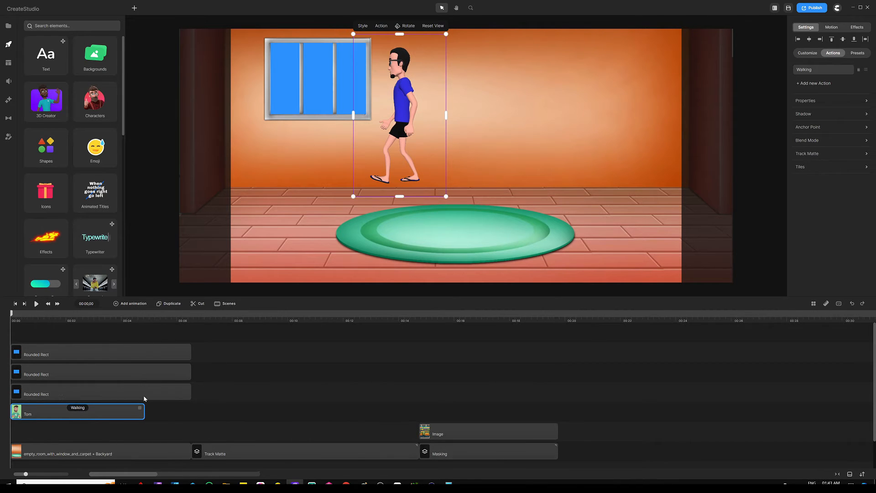
pyautogui.moveTo(141, 407); pyautogui.dragTo(184, 406)
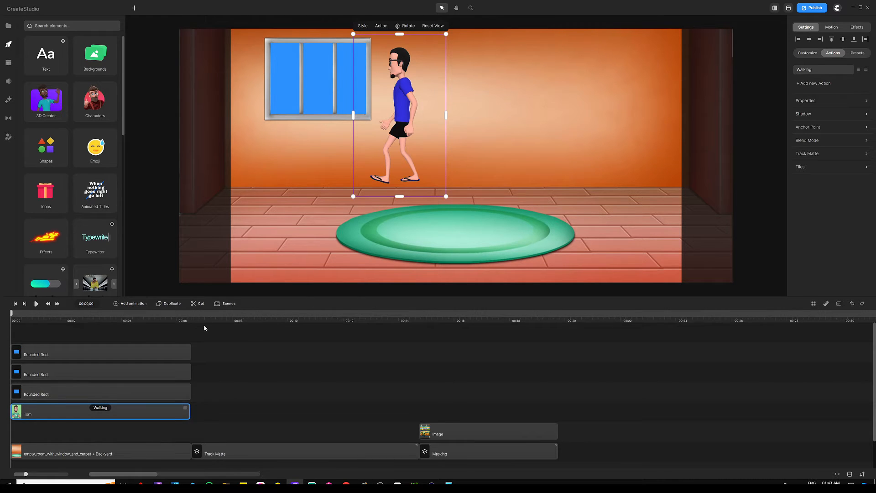
pyautogui.click(203, 351)
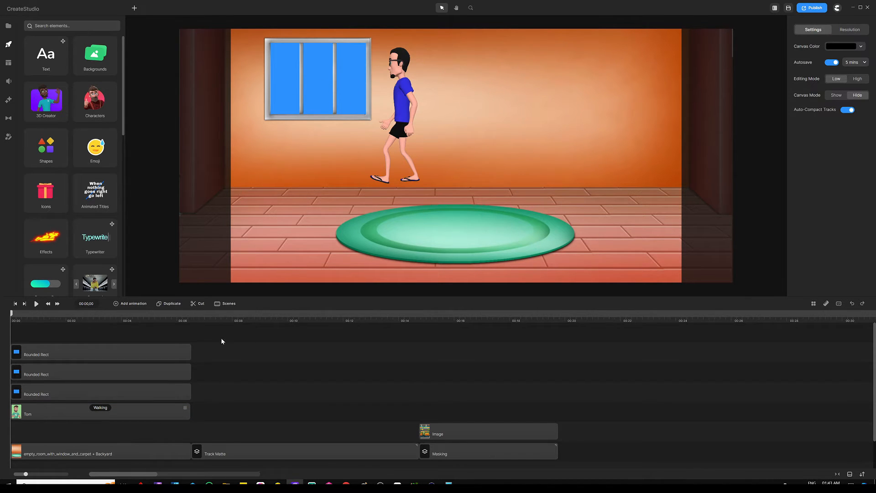
# - Group the three rounded rectangles that cover the window panes
pyautogui.moveTo(192, 344); pyautogui.dragTo(153, 396)
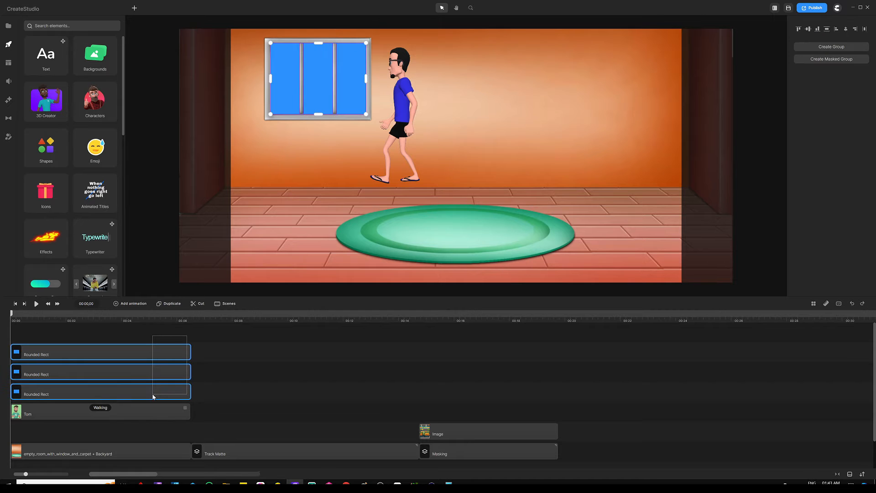
pyautogui.rightClick(142, 392)
pyautogui.click(154, 360)
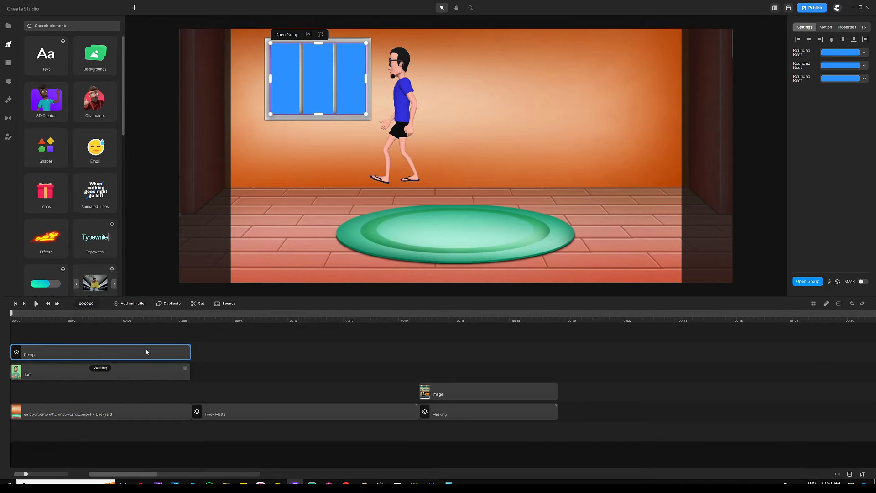
# - Rename the group of window pane rectangles to "Mask for Tom"
pyautogui.rightClick(147, 349)
pyautogui.click(169, 243)
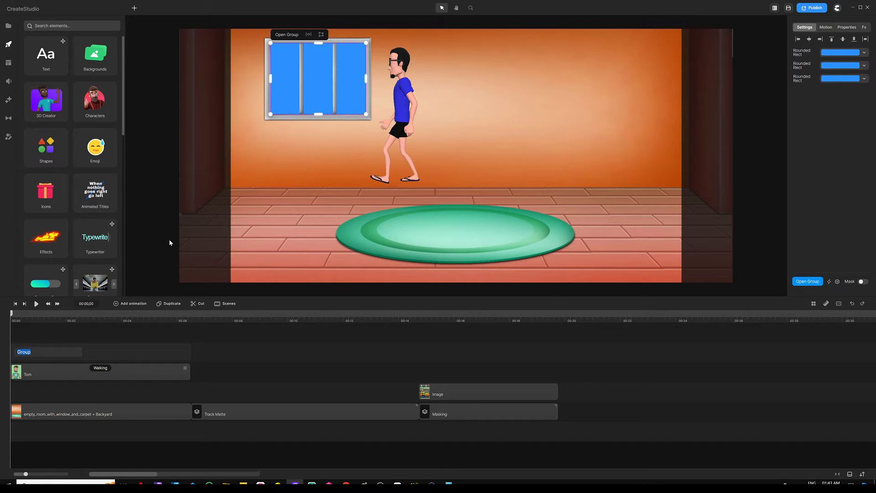
pyautogui.write('Mask for Tom')
pyautogui.press('Return')
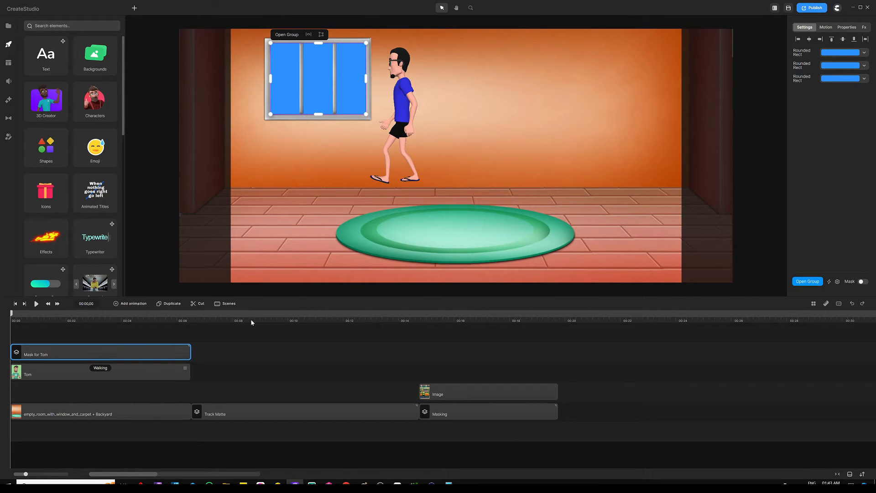
# - Add a Position animation with Linear easing to the walking character
pyautogui.click(403, 88)
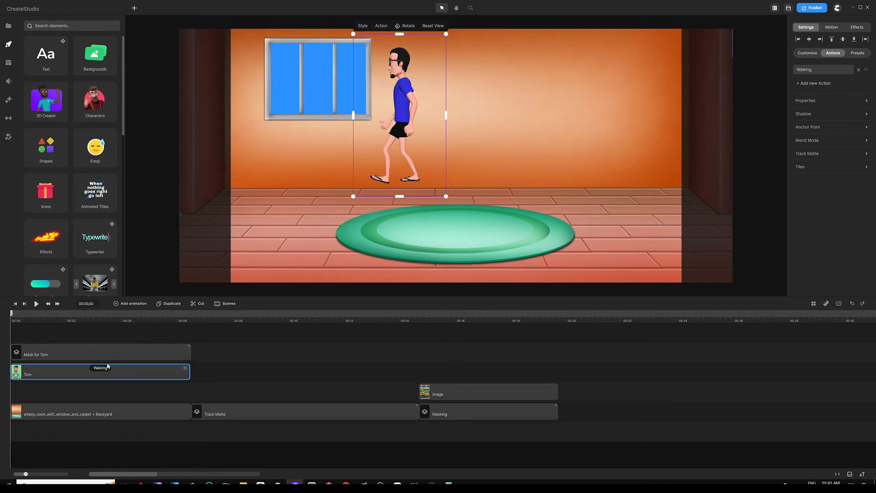
pyautogui.click(135, 305)
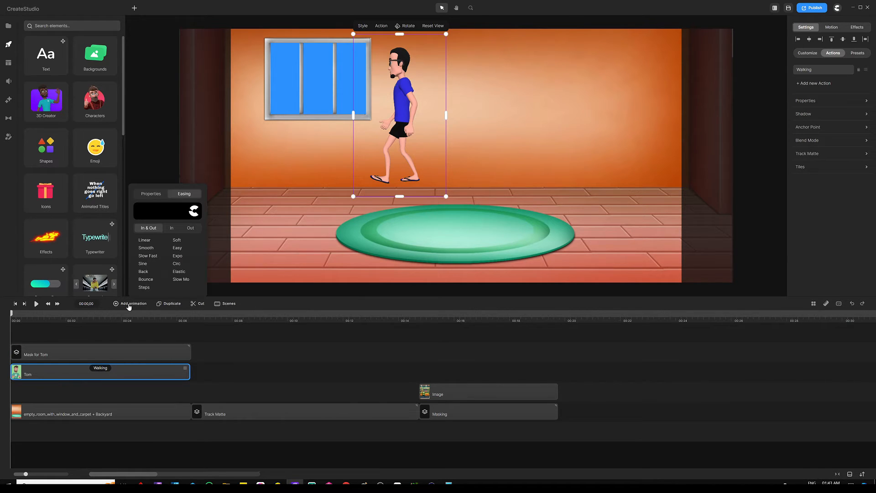
pyautogui.click(151, 193)
pyautogui.click(150, 197)
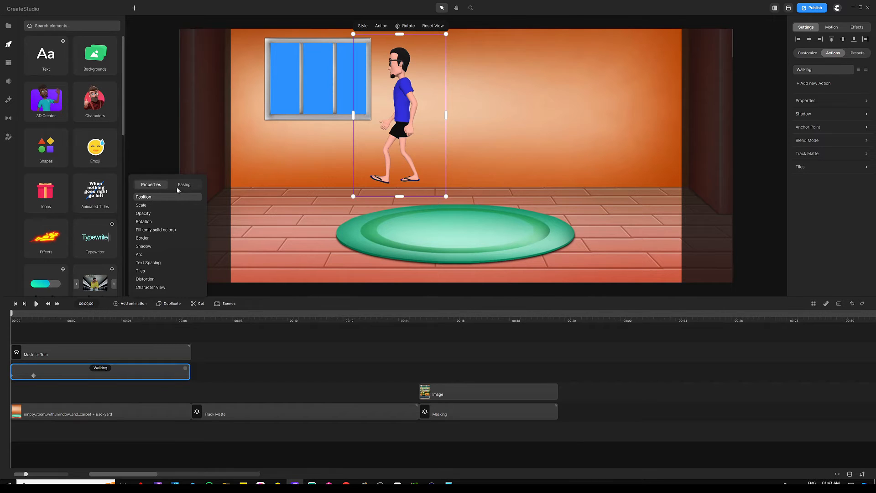
pyautogui.click(180, 185)
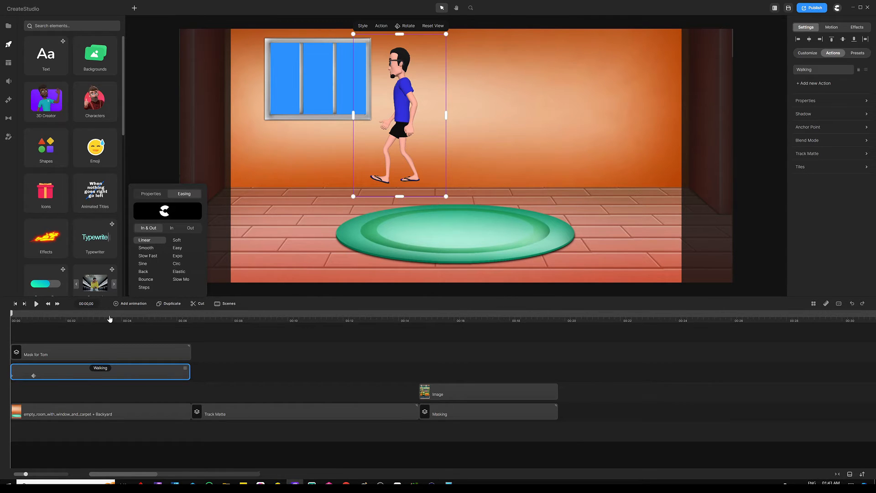
pyautogui.click(73, 337)
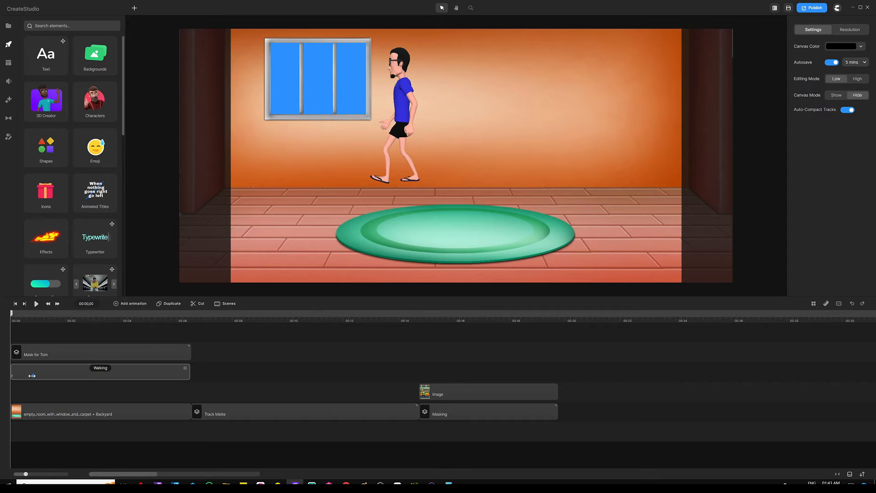
# - Move the character's second position keyframe to the end of its clip and place the character just past the window's left side there
pyautogui.click(183, 375)
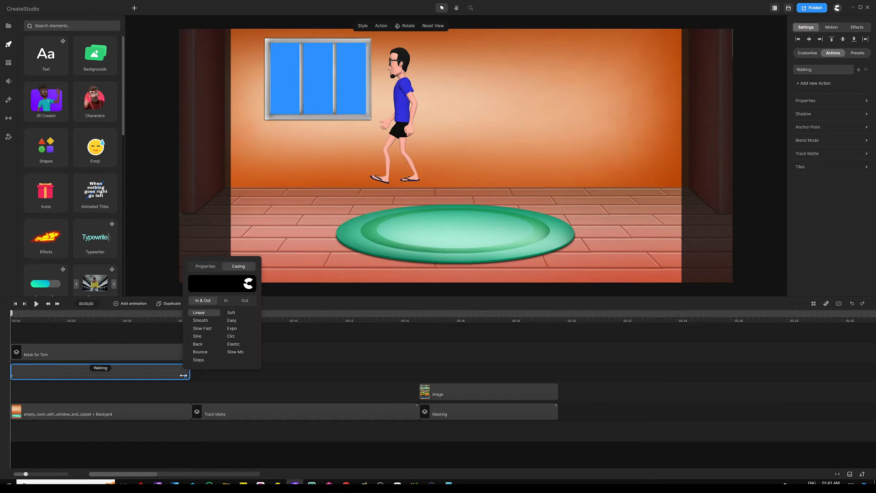
pyautogui.click(142, 330)
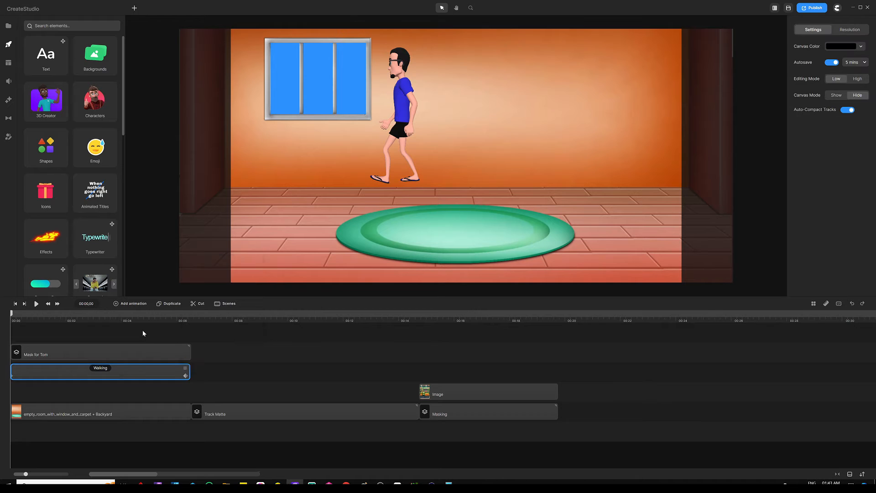
pyautogui.click(184, 377)
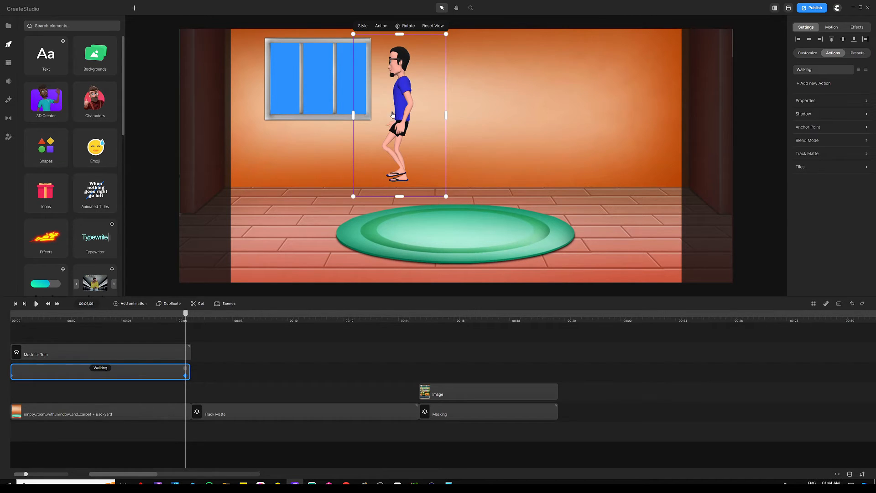
pyautogui.moveTo(402, 94); pyautogui.dragTo(226, 99)
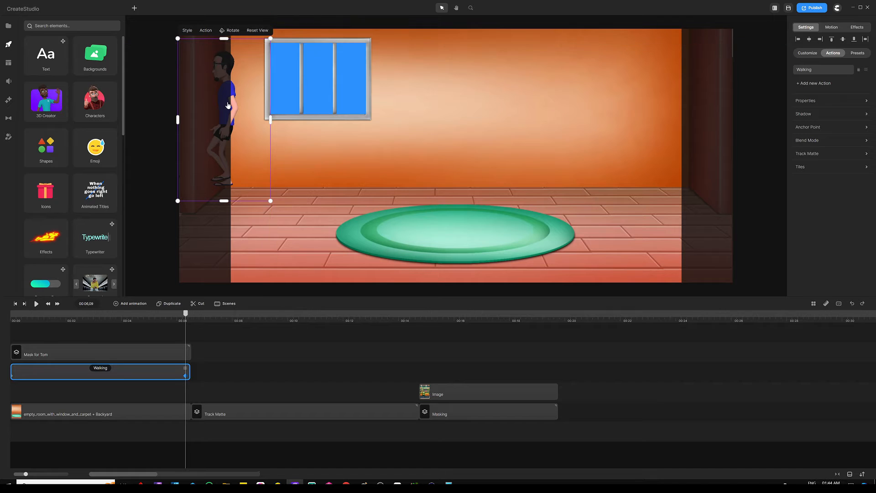
pyautogui.click(129, 336)
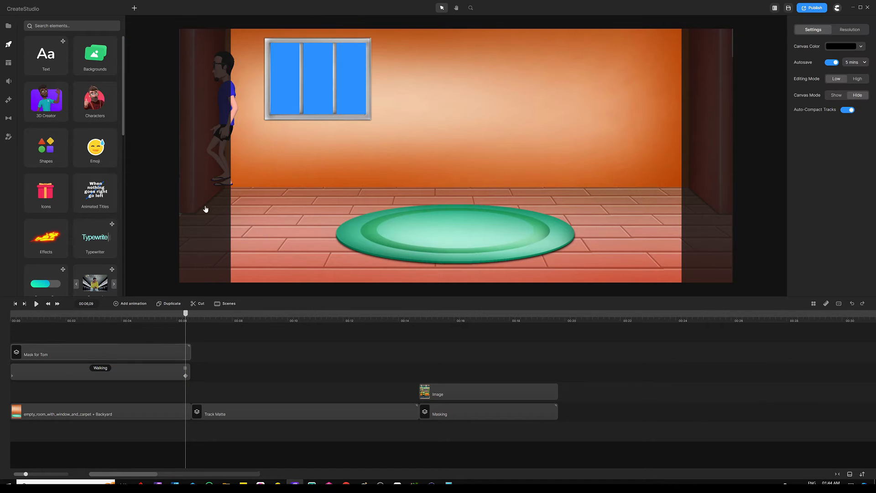
# - Set the character's Track Matte mask to Mask for Tom with type Alpha
pyautogui.click(165, 371)
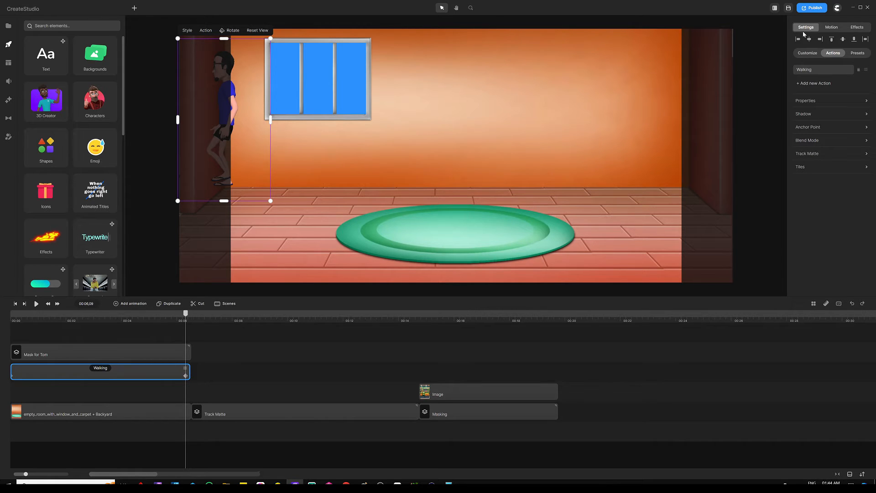
pyautogui.click(806, 155)
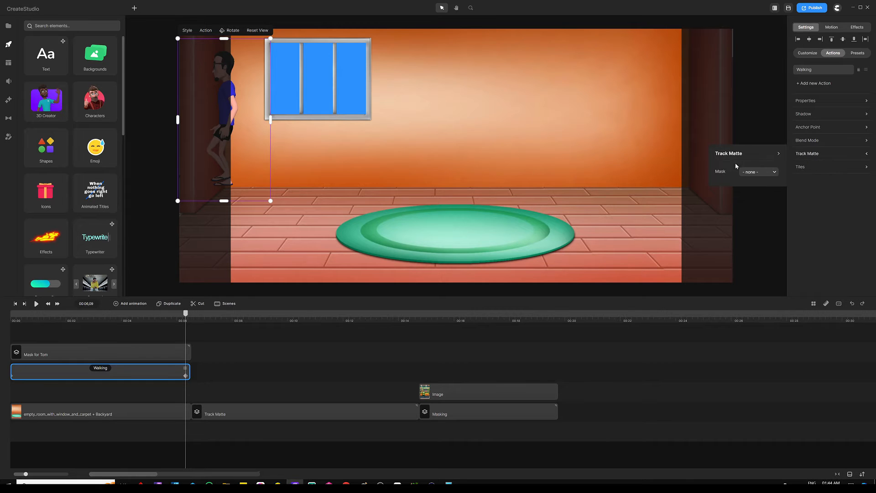
pyautogui.click(769, 176)
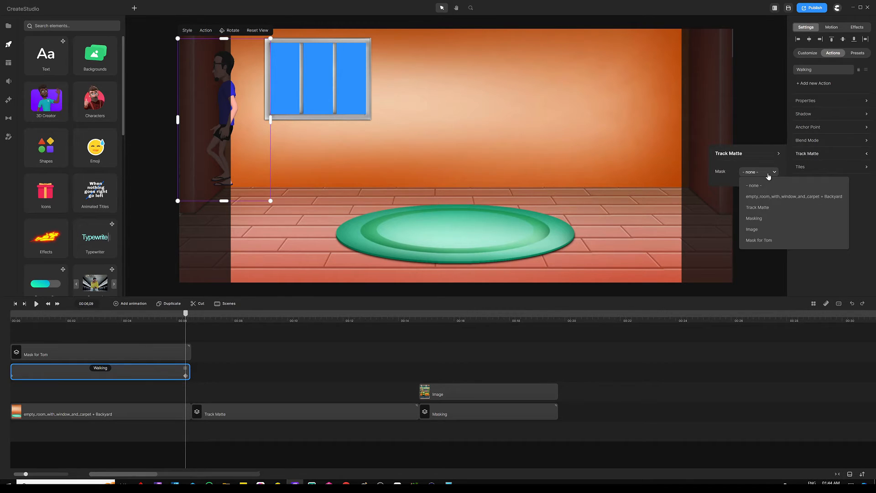
pyautogui.click(765, 242)
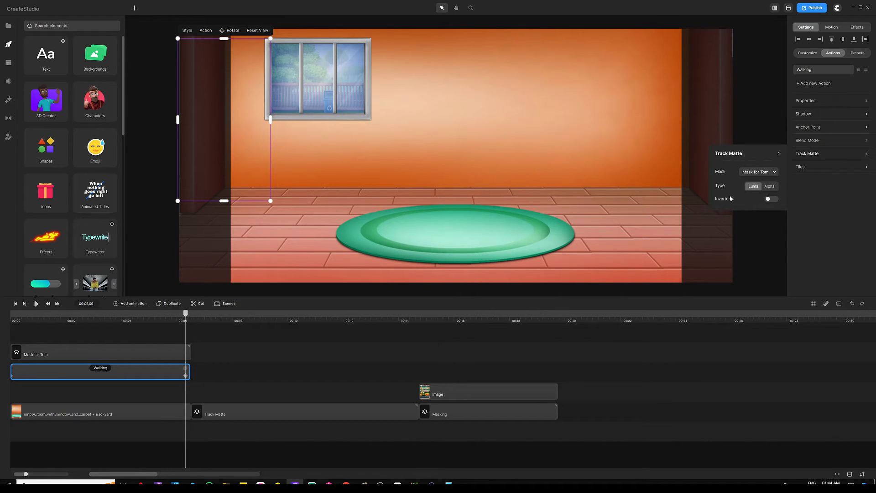
pyautogui.click(771, 186)
pyautogui.click(92, 337)
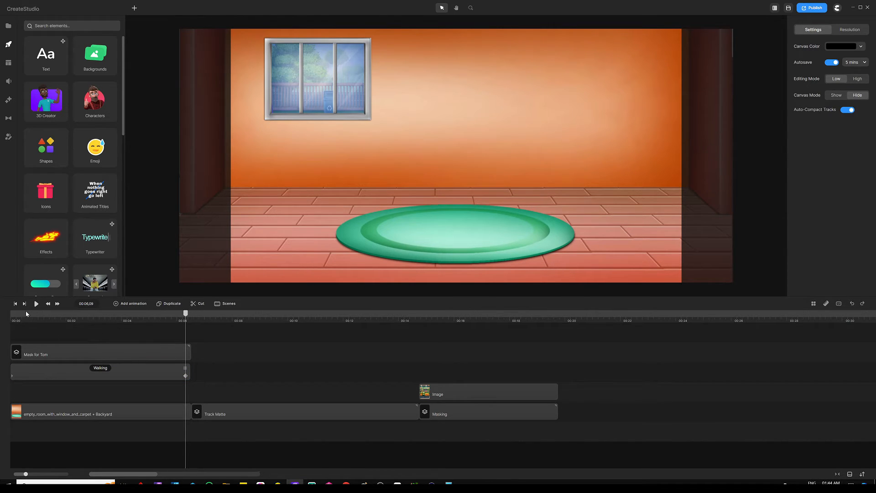
# - Play the scene from the beginning to check the character walking behind the window
pyautogui.click(15, 305)
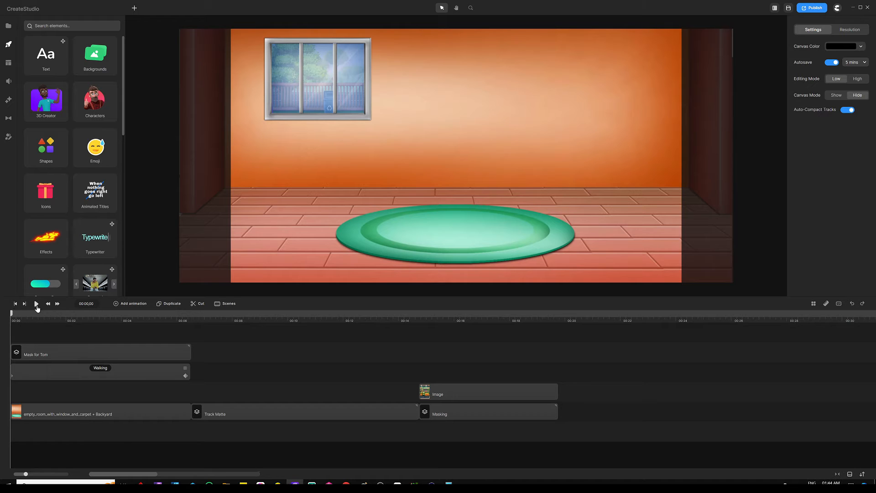
pyautogui.click(37, 304)
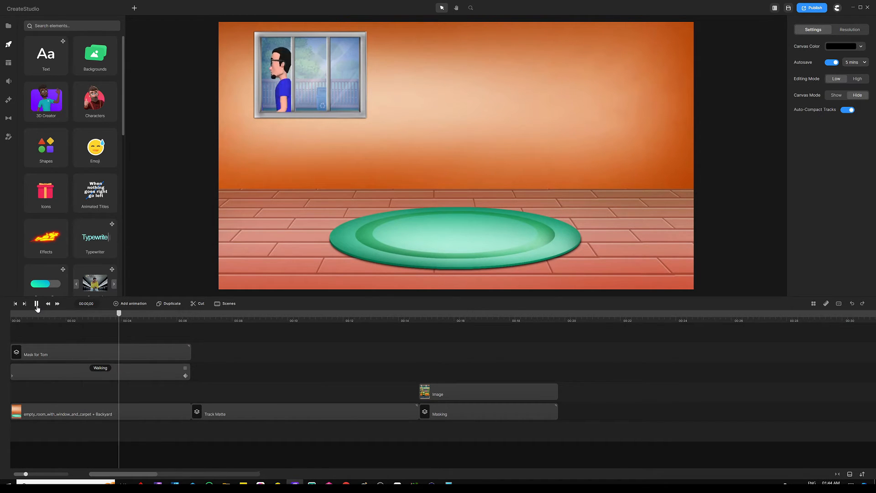
pyautogui.click(36, 304)
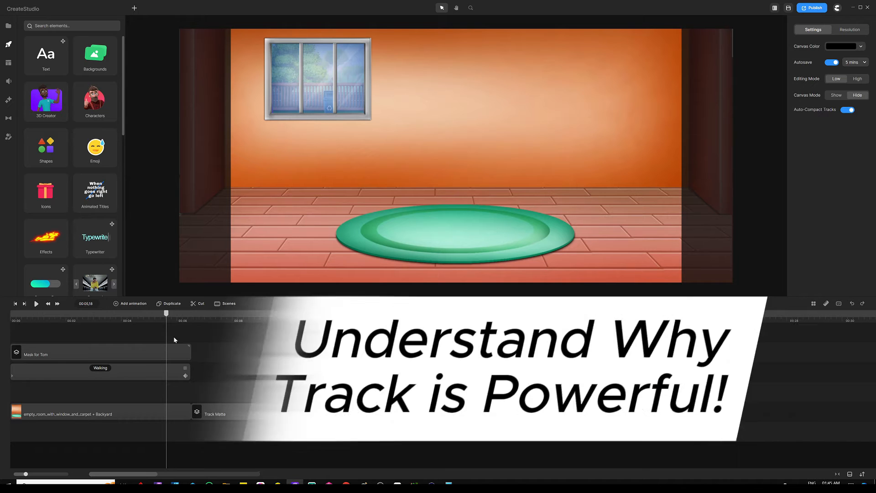
# - Shift the Mask for Tom clip to start at about 3.5 s to test the matte, and return it to the timeline's start
pyautogui.click(174, 353)
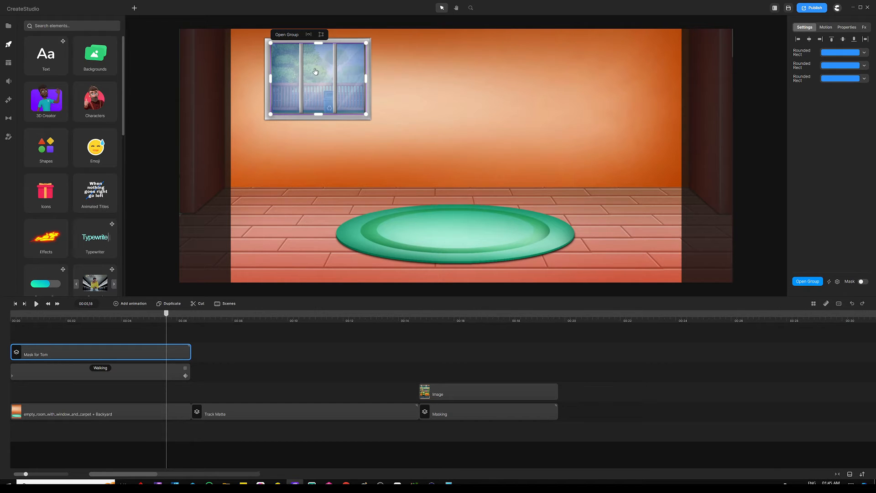
pyautogui.moveTo(166, 313); pyautogui.dragTo(73, 314)
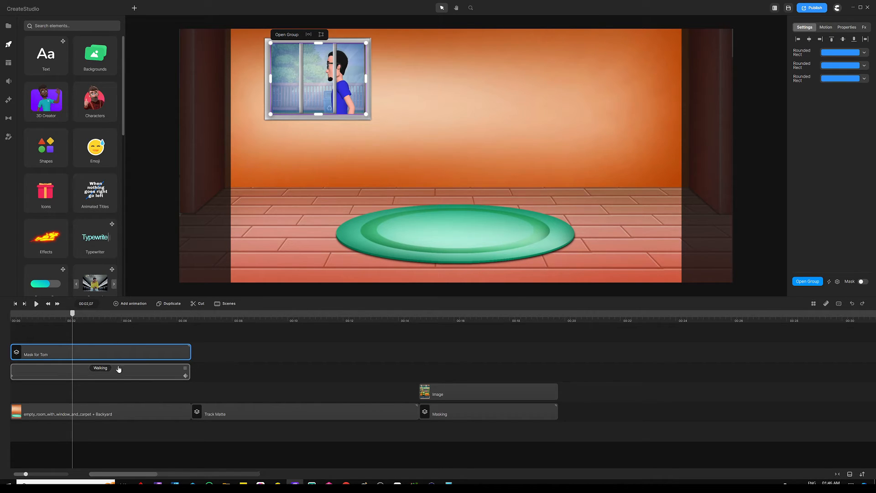
pyautogui.click(119, 334)
pyautogui.click(104, 347)
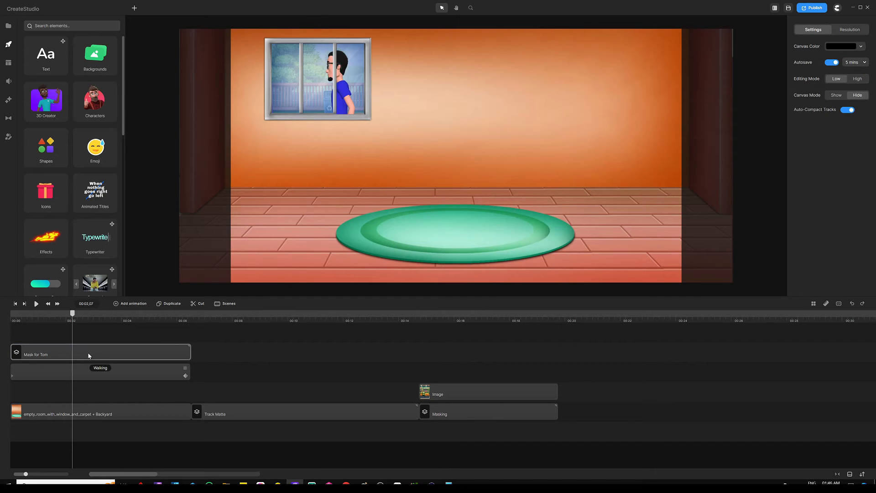
pyautogui.moveTo(104, 349); pyautogui.dragTo(187, 353)
pyautogui.click(157, 333)
pyautogui.moveTo(78, 319)
pyautogui.mouseDown()
pyautogui.moveTo(24, 319)
pyautogui.moveTo(85, 317)
pyautogui.moveTo(66, 316)
pyautogui.mouseUp()
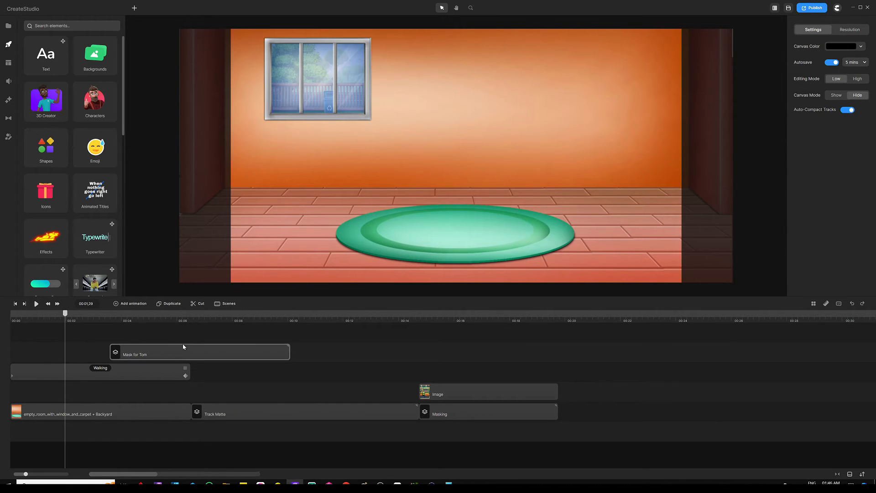
pyautogui.moveTo(204, 356); pyautogui.dragTo(88, 348)
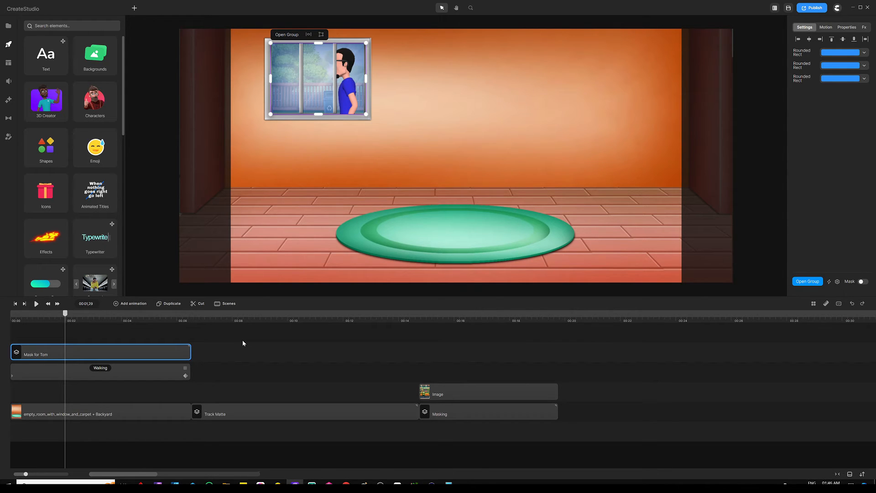
# - Open the Track Matte group and play its animation from the beginning to examine the character walking out through the door
pyautogui.click(250, 316)
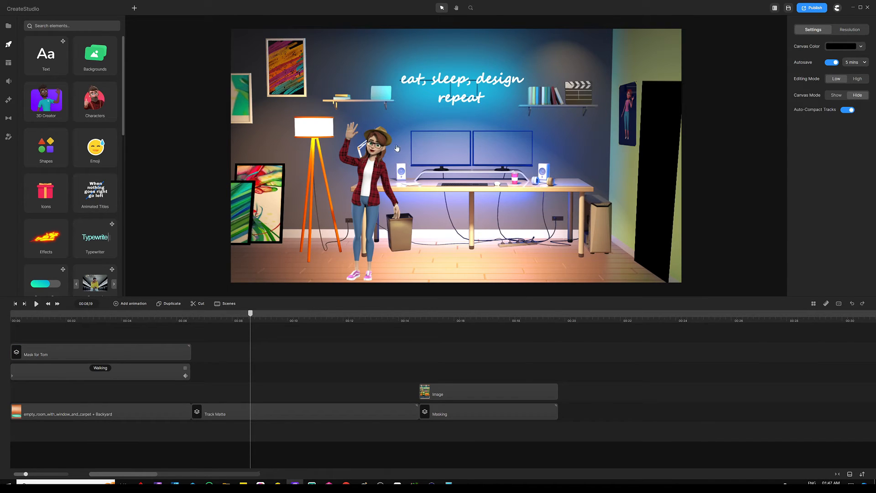
pyautogui.click(268, 413)
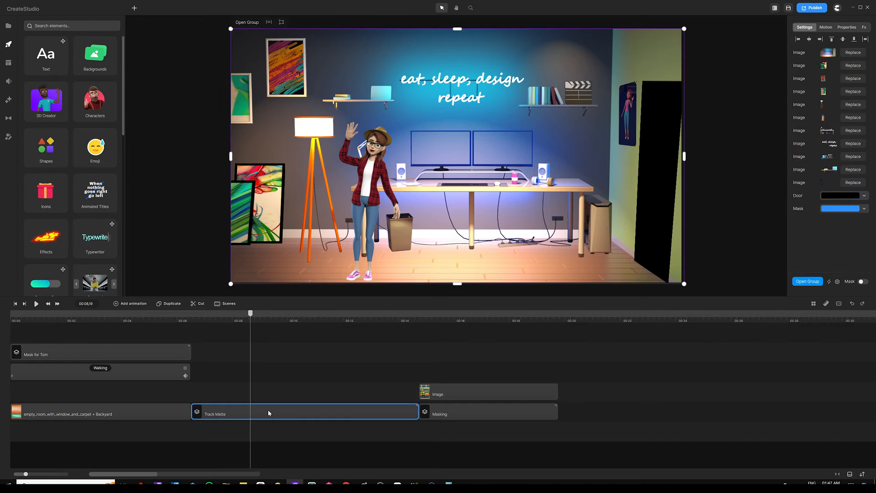
pyautogui.doubleClick(268, 413)
pyautogui.click(57, 314)
pyautogui.moveTo(46, 315); pyautogui.dragTo(1, 314)
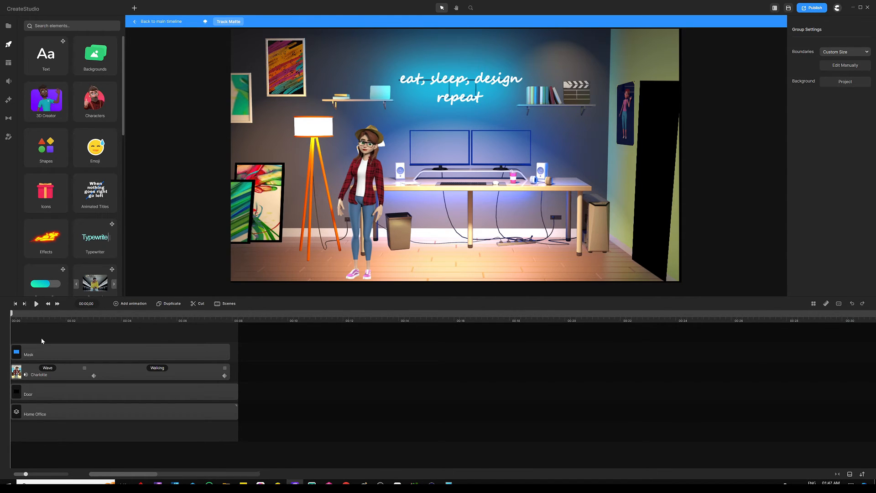
pyautogui.click(36, 304)
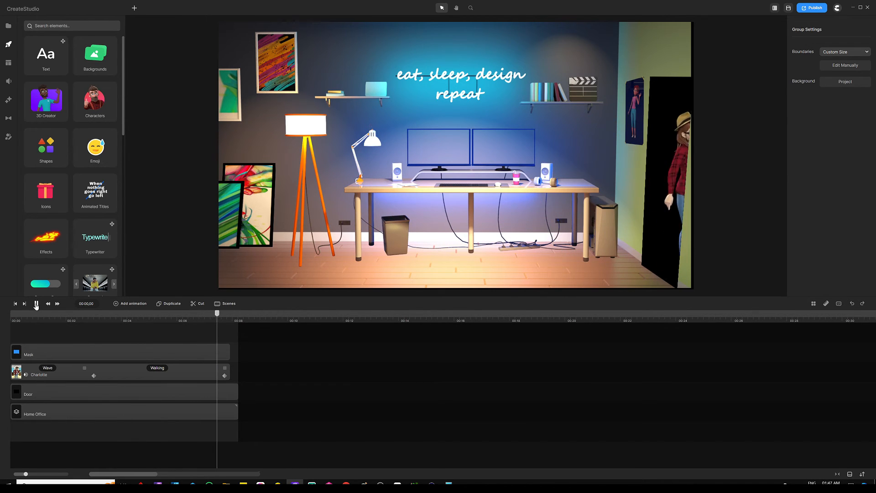
pyautogui.click(36, 304)
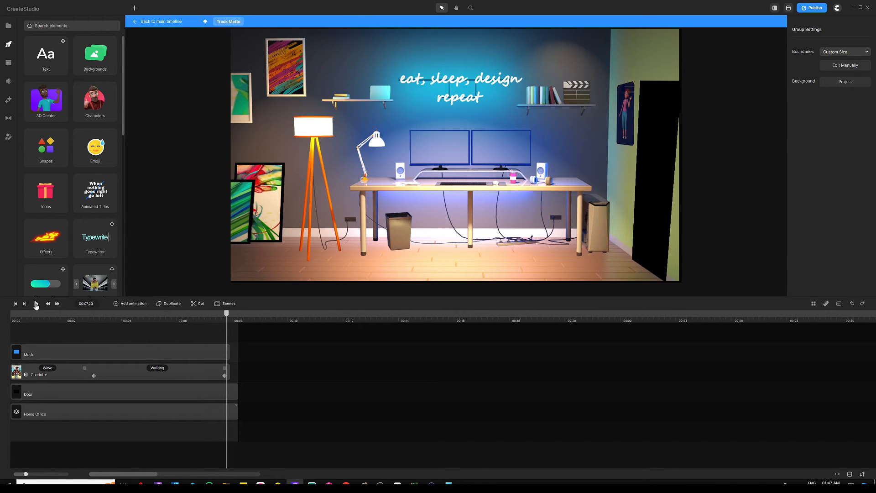
# - Shift the Door clip to start at about 2.4 s to view the wall without it, and return it to the group's start
pyautogui.click(52, 319)
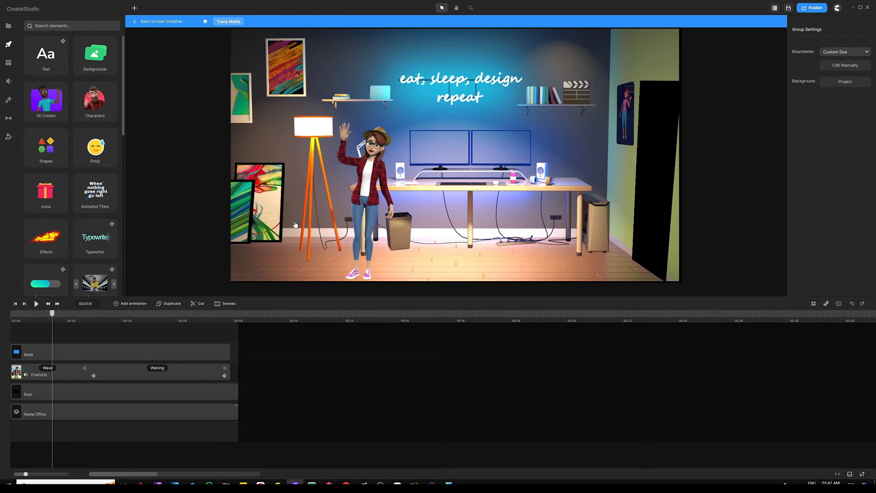
pyautogui.moveTo(77, 395); pyautogui.dragTo(143, 391)
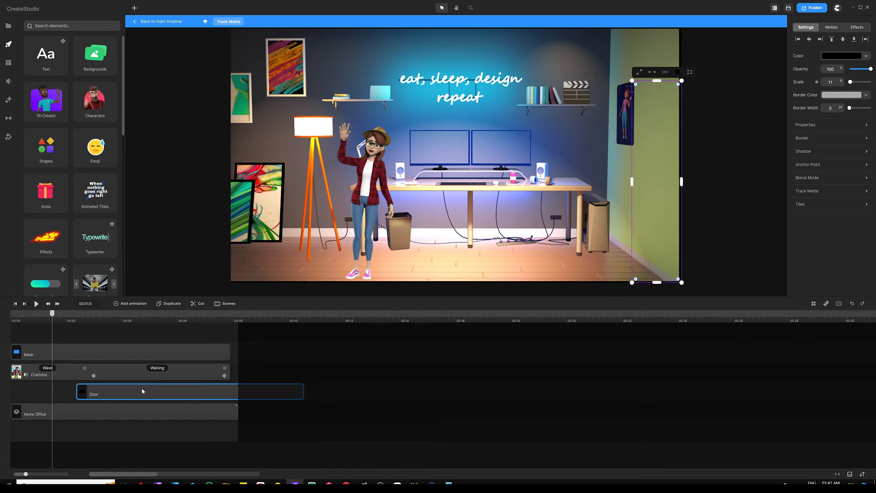
pyautogui.click(136, 327)
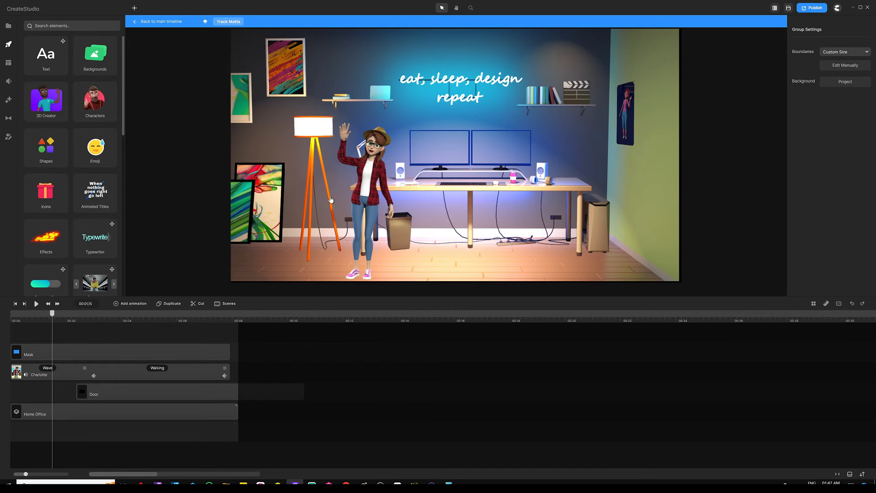
pyautogui.moveTo(147, 388); pyautogui.dragTo(76, 393)
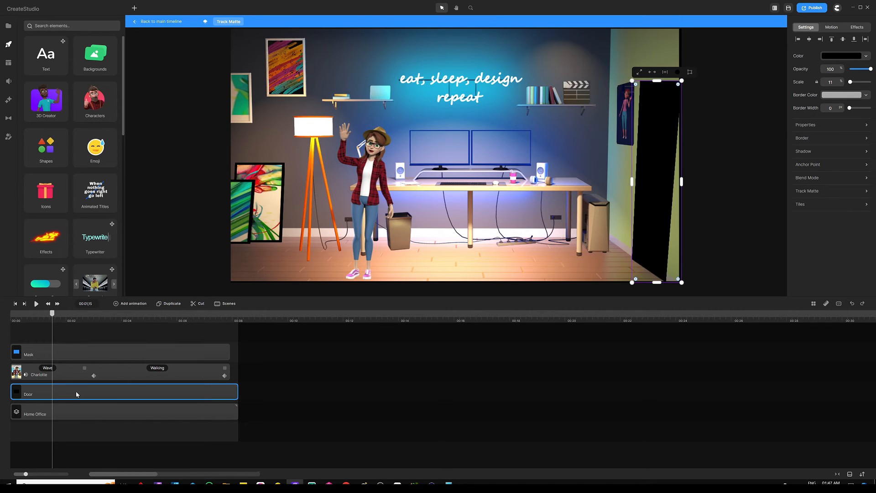
pyautogui.click(186, 330)
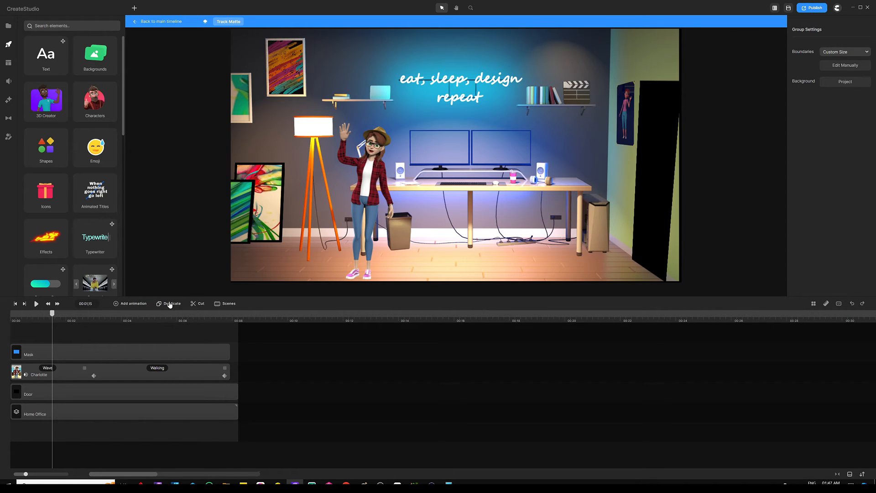
# - Move the playhead to about 3.4 s and set the Charlotte clip's track matte mask to none
pyautogui.moveTo(52, 314); pyautogui.dragTo(106, 314)
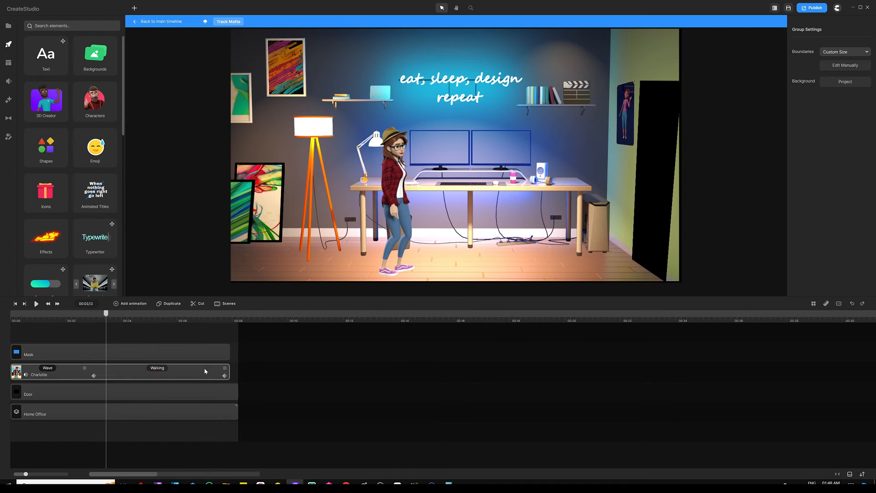
pyautogui.click(217, 347)
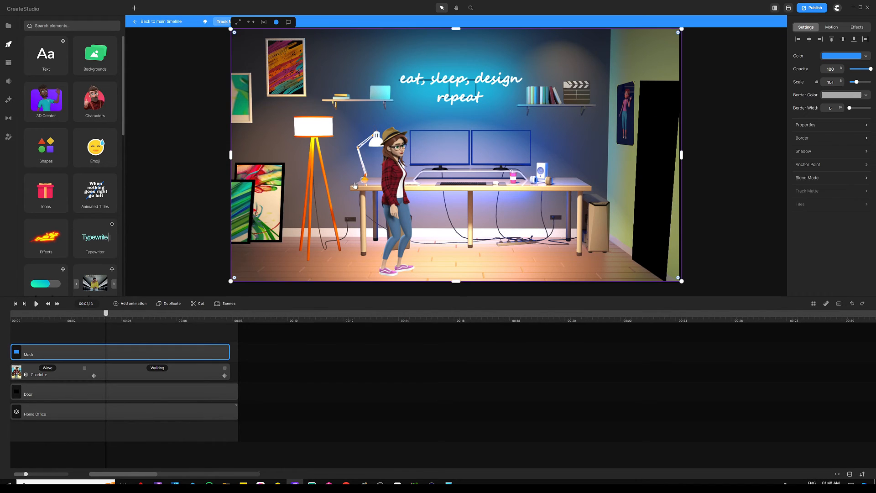
pyautogui.click(211, 379)
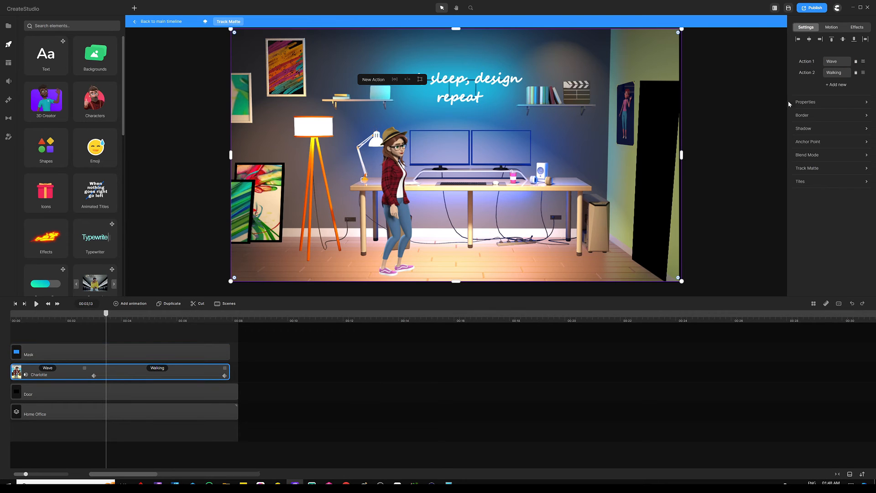
pyautogui.click(801, 168)
pyautogui.click(756, 191)
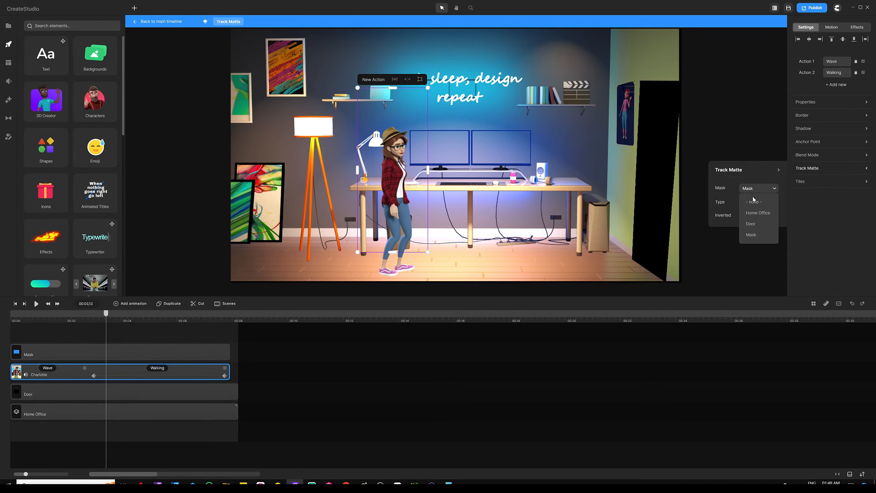
pyautogui.click(759, 202)
pyautogui.click(395, 297)
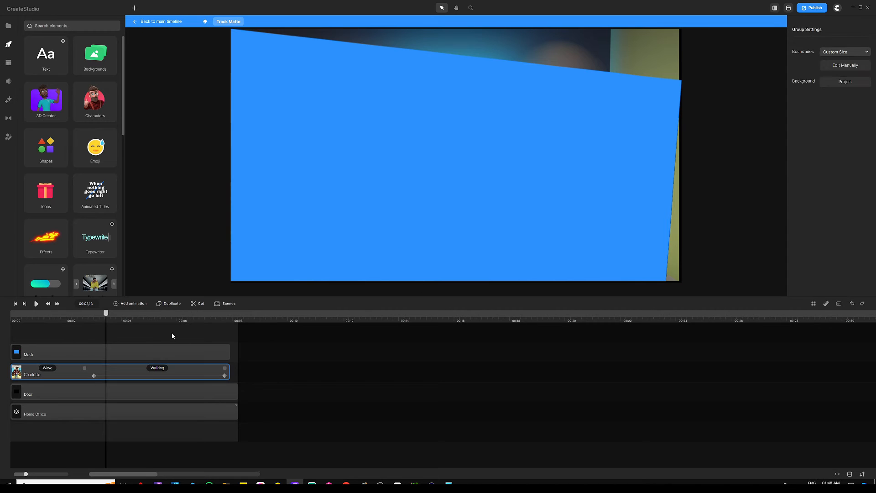
# - Delete the Mask and Door shapes, and shift the Home Office clip down one track
pyautogui.click(372, 144)
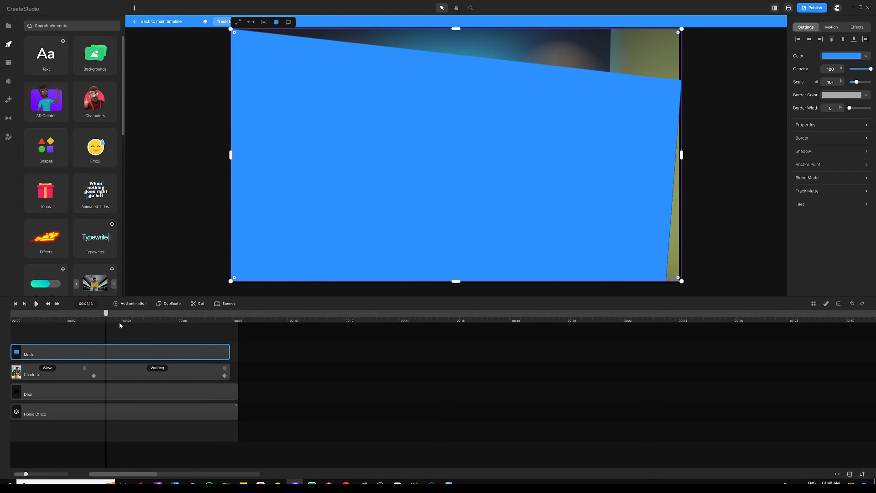
pyautogui.press('Delete')
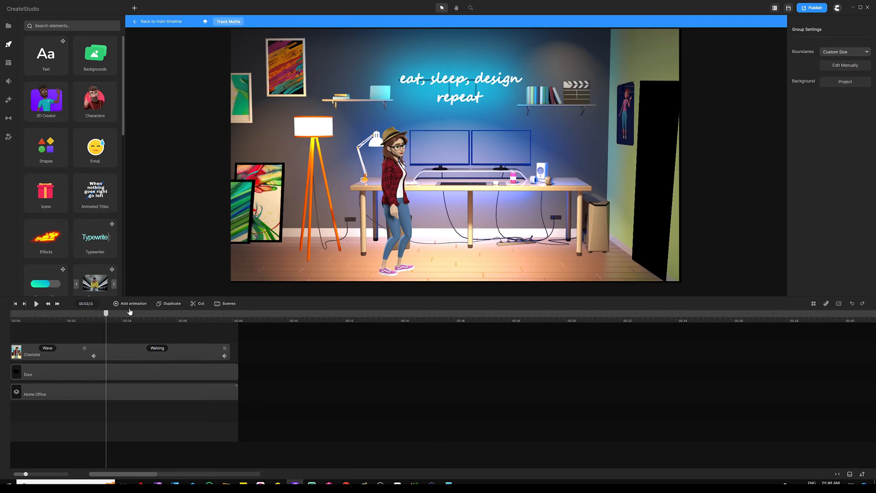
pyautogui.click(133, 367)
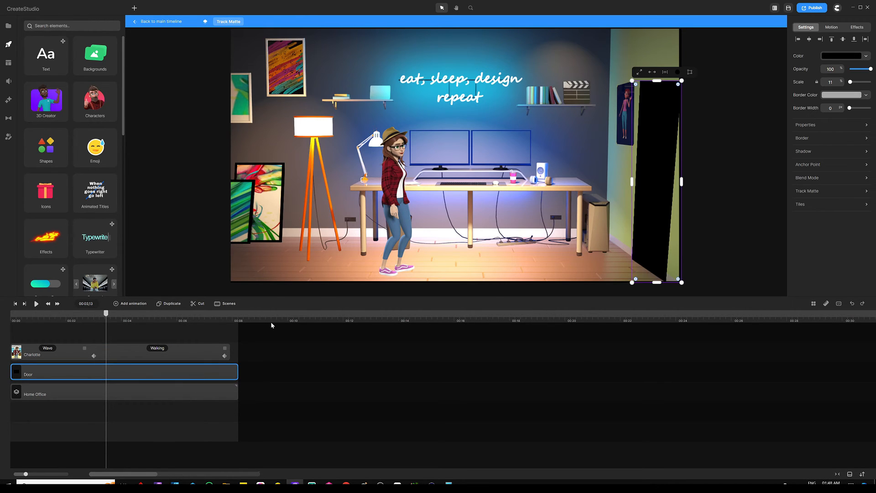
pyautogui.press('Delete')
pyautogui.moveTo(194, 372); pyautogui.dragTo(182, 391)
pyautogui.click(162, 338)
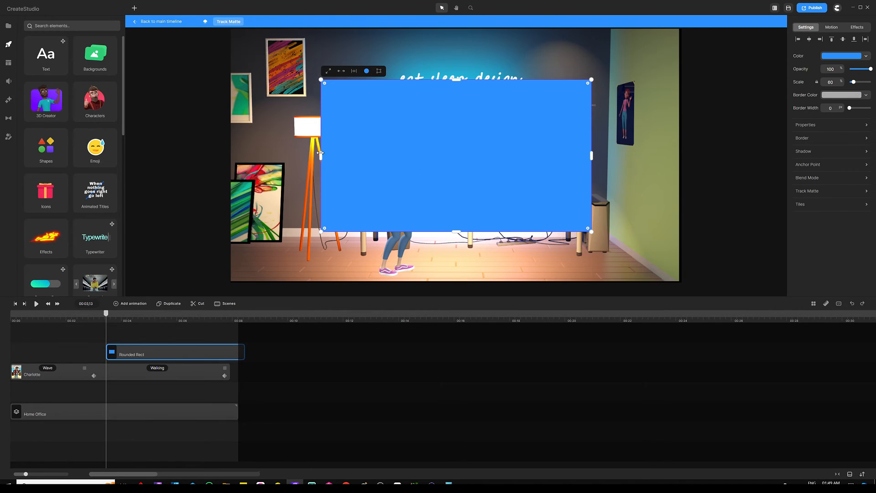
# - Add a rectangle narrowed onto the green side wall and distort its corners to form a doorway in perspective
pyautogui.moveTo(321, 155); pyautogui.dragTo(616, 193)
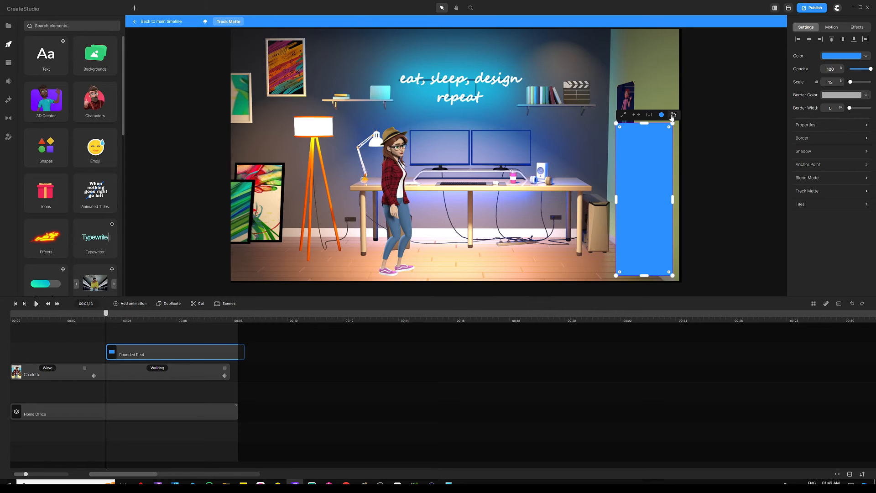
pyautogui.click(674, 116)
pyautogui.moveTo(617, 124); pyautogui.dragTo(638, 124)
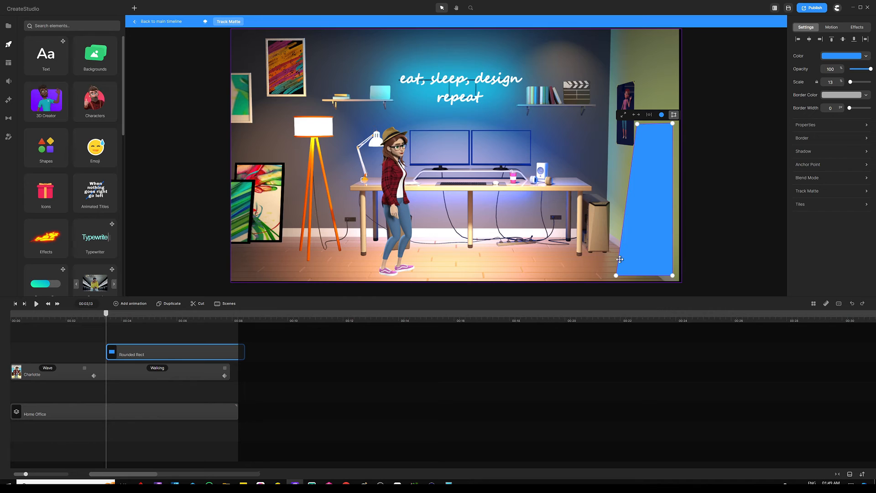
pyautogui.moveTo(617, 275); pyautogui.dragTo(627, 255)
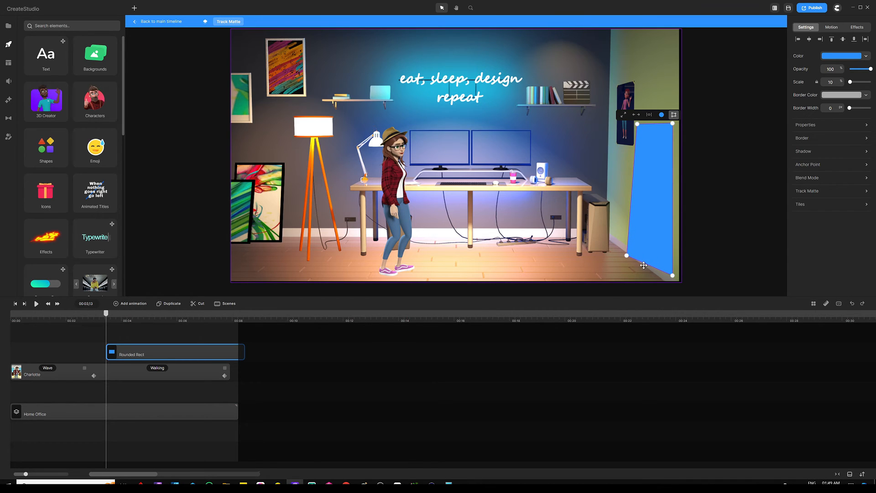
pyautogui.moveTo(672, 276); pyautogui.dragTo(672, 284)
pyautogui.moveTo(673, 123); pyautogui.dragTo(636, 121)
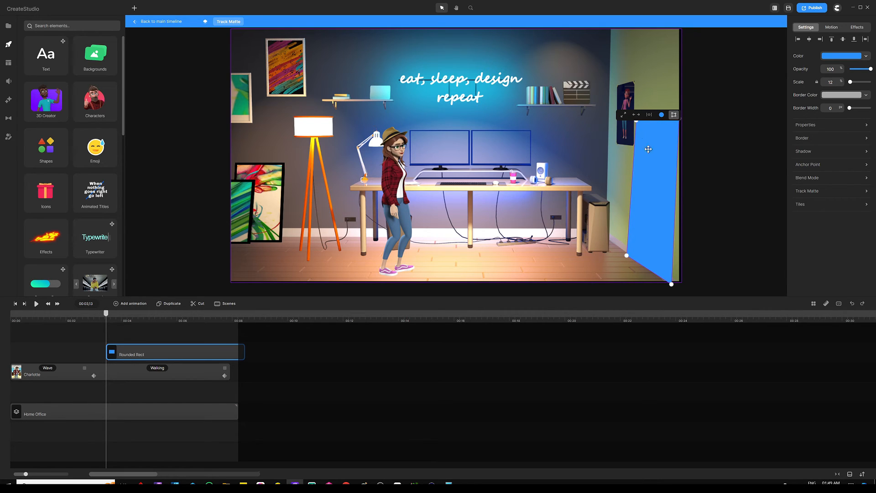
pyautogui.moveTo(671, 284); pyautogui.dragTo(669, 287)
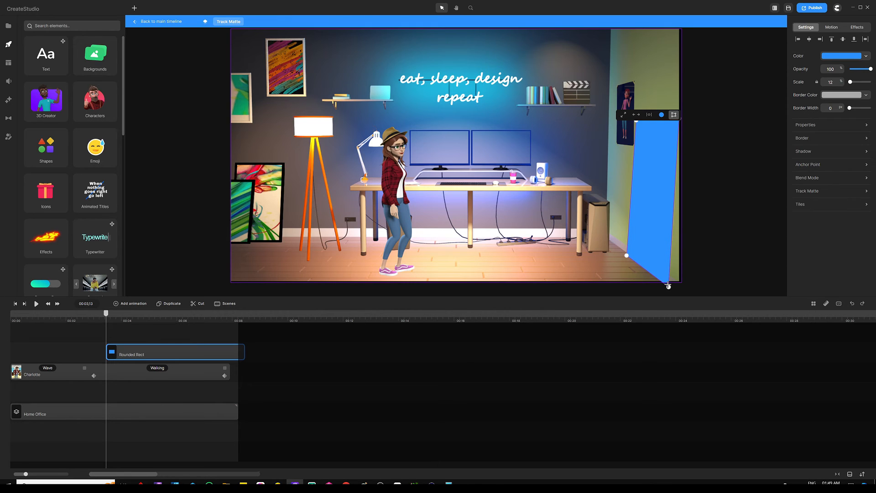
pyautogui.click(674, 115)
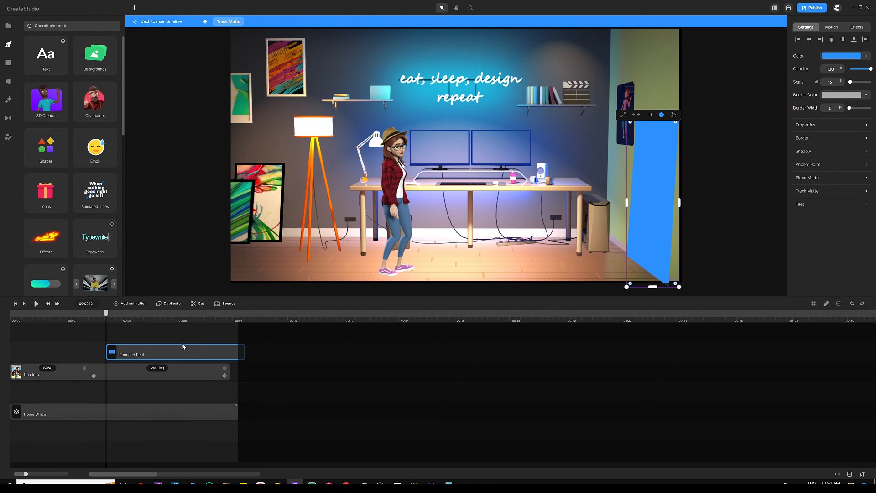
# - Stretch the Rounded Rect clip from the timeline's start to about 8 s and fill the shape with black (000000)
pyautogui.moveTo(192, 348); pyautogui.dragTo(77, 356)
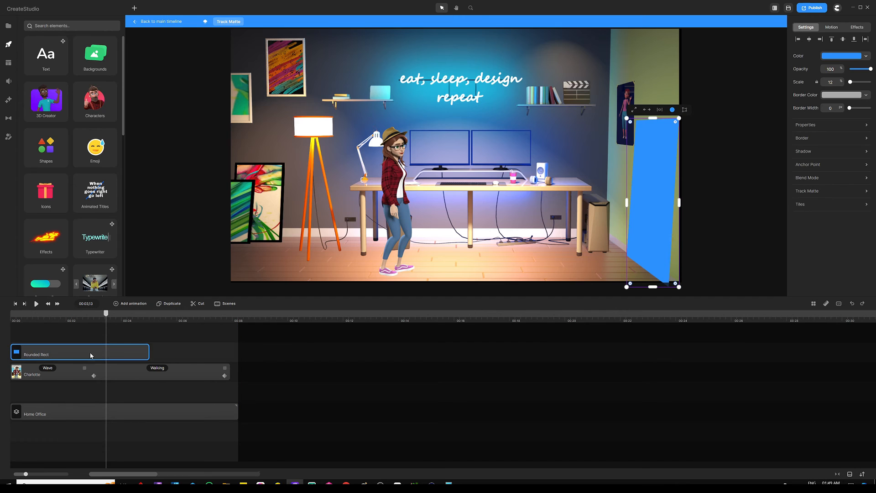
pyautogui.moveTo(150, 351); pyautogui.dragTo(234, 349)
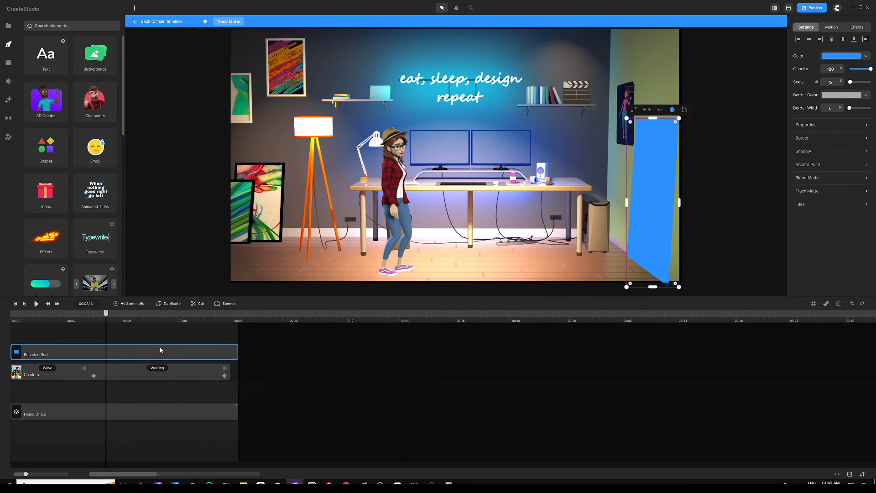
pyautogui.click(672, 109)
pyautogui.moveTo(637, 116); pyautogui.dragTo(666, 149)
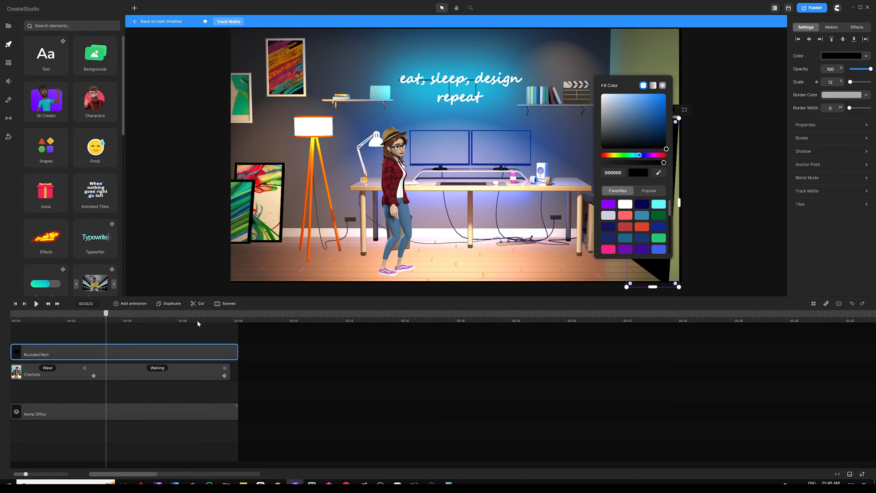
pyautogui.click(189, 335)
# - Scrub to about 6.8 s to compare the doorway with the character, and raise the black shape's upper edge above her head
pyautogui.moveTo(106, 313); pyautogui.dragTo(1, 316)
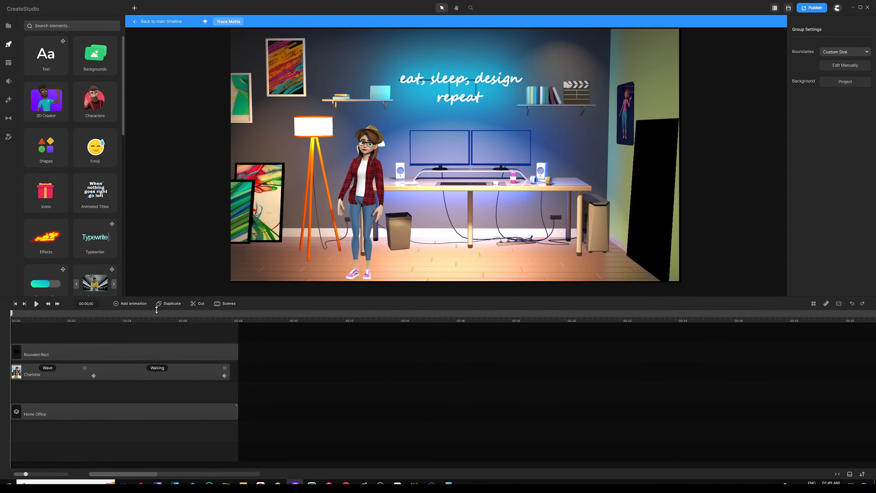
pyautogui.moveTo(98, 319); pyautogui.dragTo(199, 319)
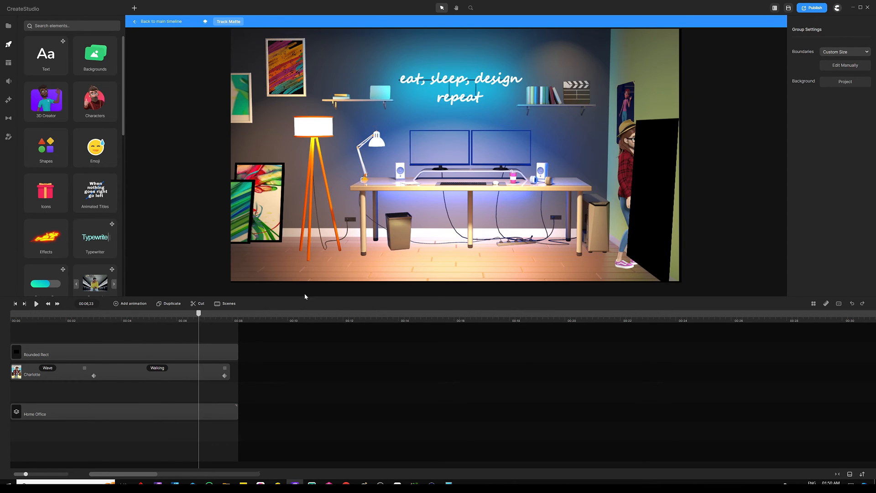
pyautogui.click(641, 160)
pyautogui.moveTo(655, 117); pyautogui.dragTo(662, 96)
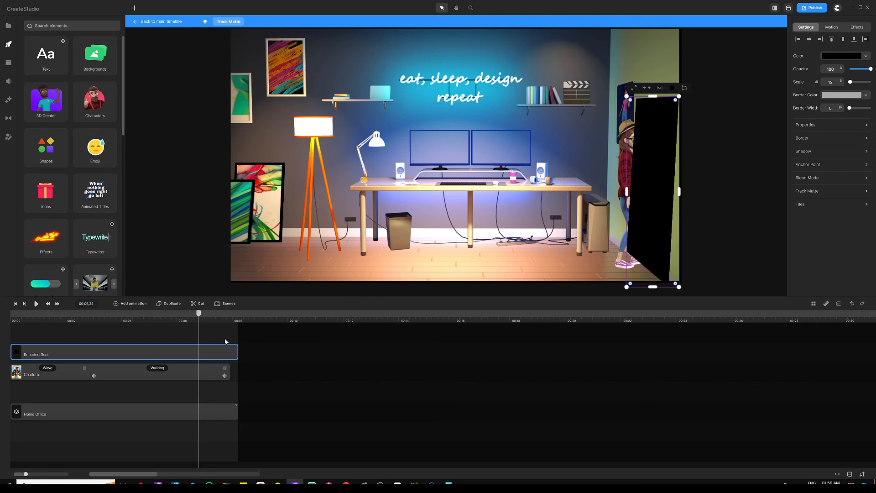
pyautogui.click(207, 334)
# - Add a full-canvas rectangle at the timeline's start and distort its two right corners to follow the doorway's outer edge
pyautogui.moveTo(199, 320); pyautogui.dragTo(5, 329)
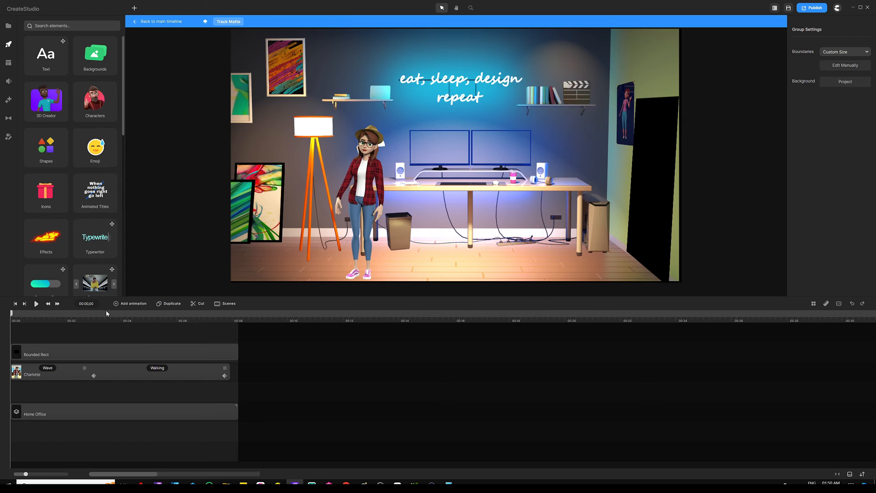
pyautogui.press('r')
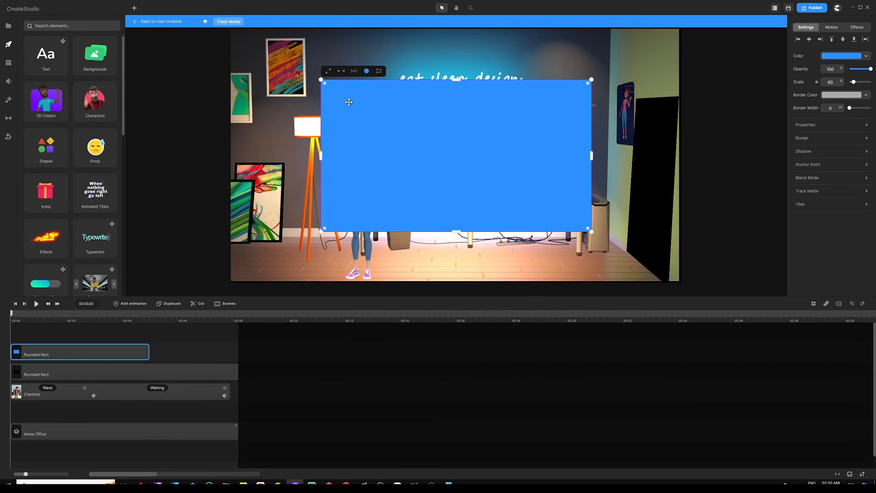
pyautogui.click(328, 70)
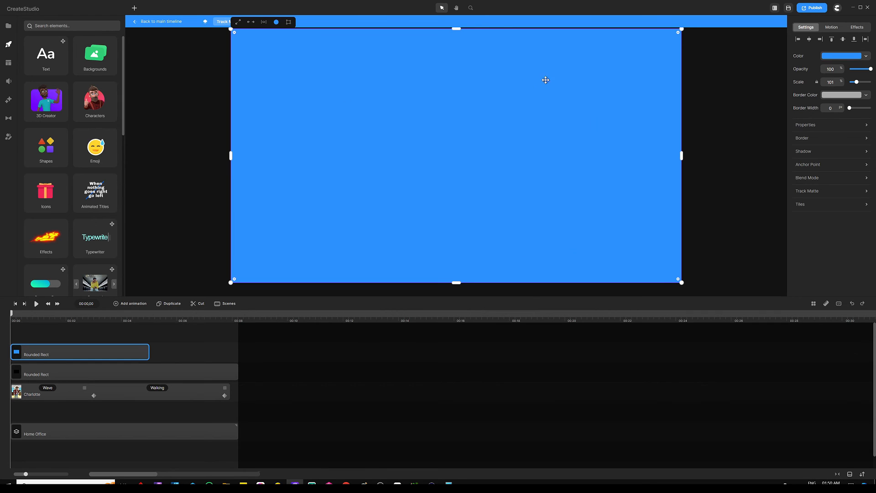
pyautogui.click(288, 22)
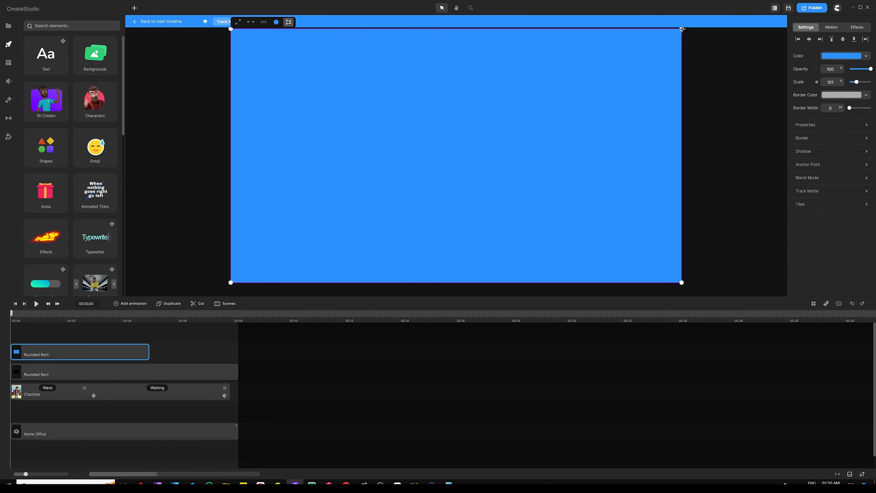
pyautogui.moveTo(682, 28); pyautogui.dragTo(680, 78)
pyautogui.moveTo(681, 283)
pyautogui.mouseDown()
pyautogui.moveTo(657, 256)
pyautogui.moveTo(669, 284)
pyautogui.mouseUp()
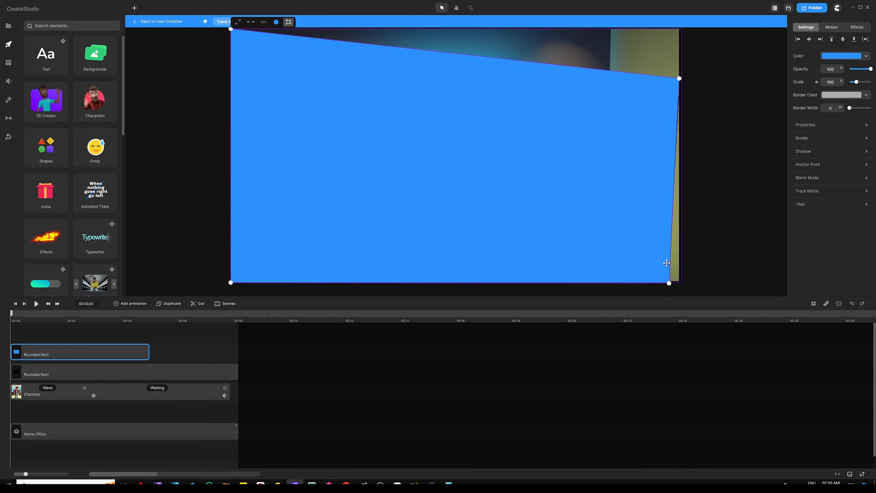
pyautogui.moveTo(680, 78)
pyautogui.mouseDown()
pyautogui.moveTo(673, 88)
pyautogui.moveTo(681, 94)
pyautogui.mouseUp()
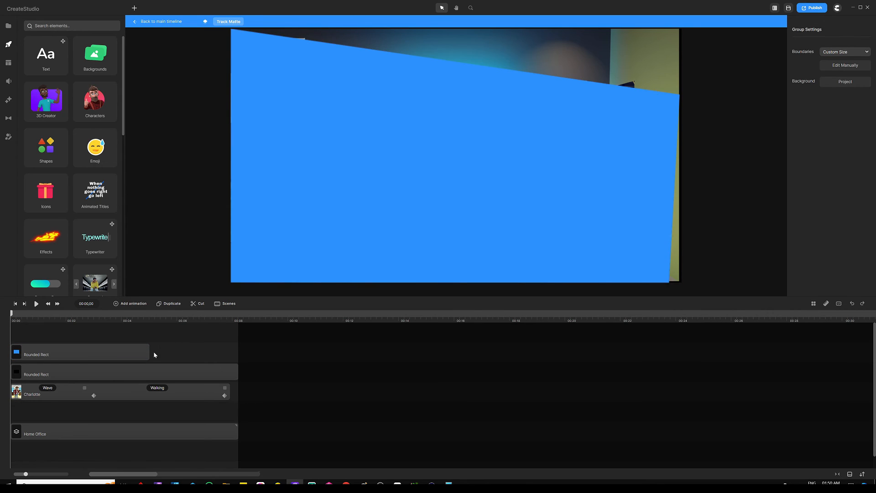
# - Extend the new blue rectangle's clip to about 8 s and rename it Mask
pyautogui.moveTo(150, 353); pyautogui.dragTo(234, 350)
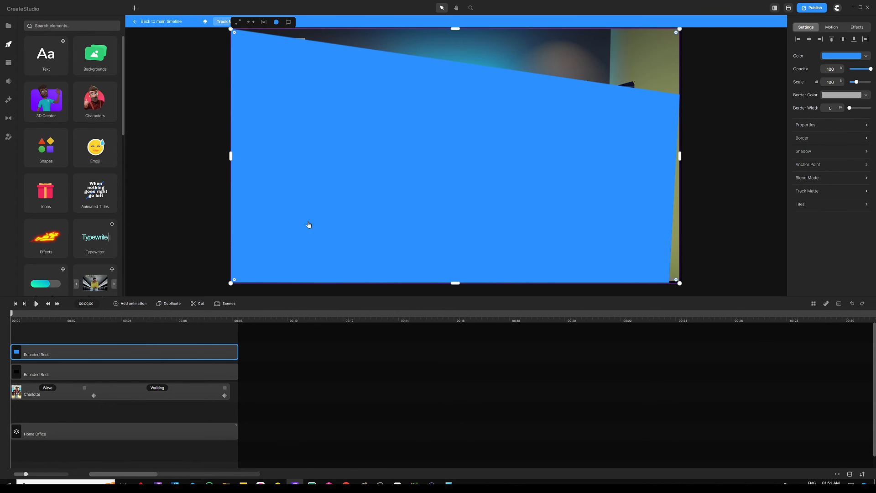
pyautogui.rightClick(123, 358)
pyautogui.click(143, 283)
pyautogui.write('Mask')
pyautogui.press('Return')
# - Set the Charlotte clip's track matte mask to Mask
pyautogui.click(152, 412)
pyautogui.click(169, 400)
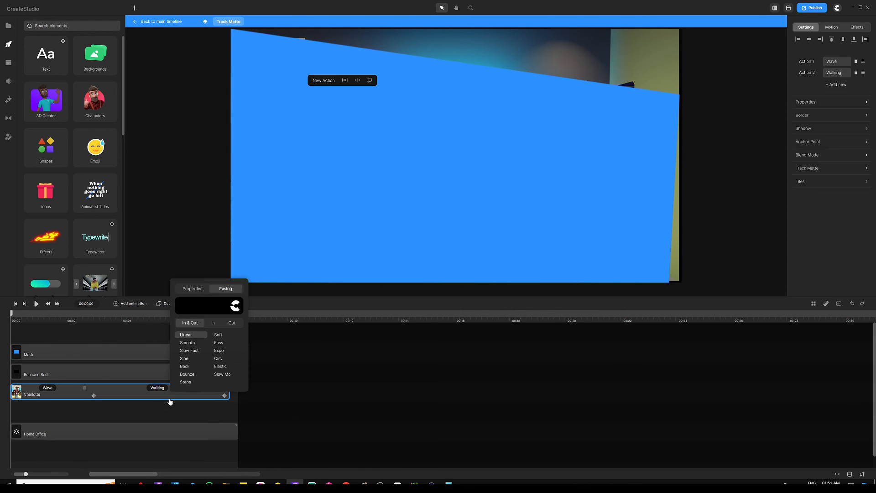
pyautogui.click(808, 169)
pyautogui.click(761, 190)
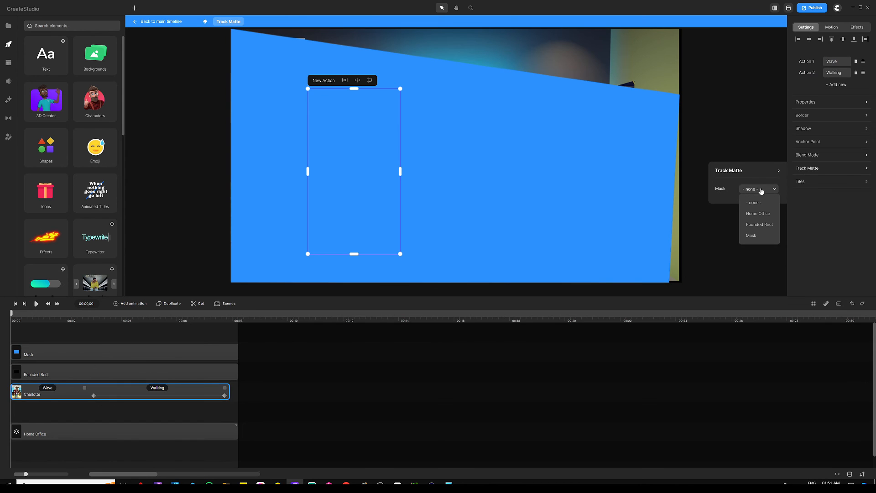
pyautogui.click(754, 236)
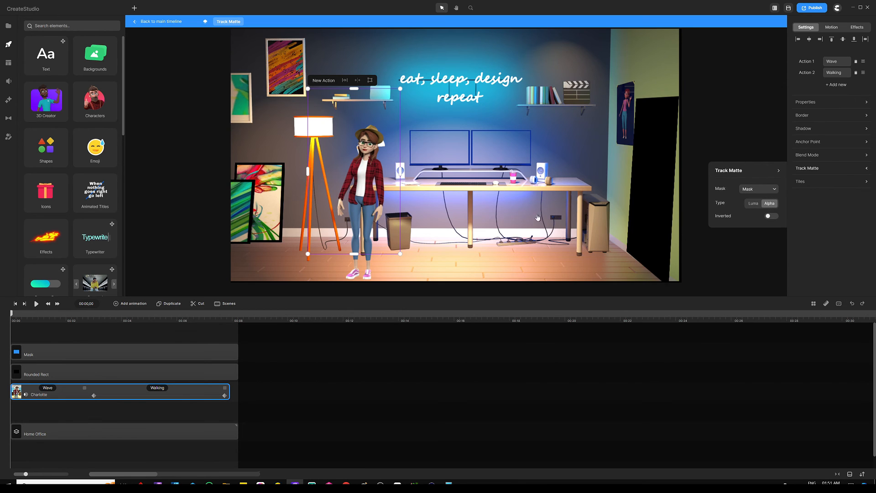
pyautogui.click(45, 334)
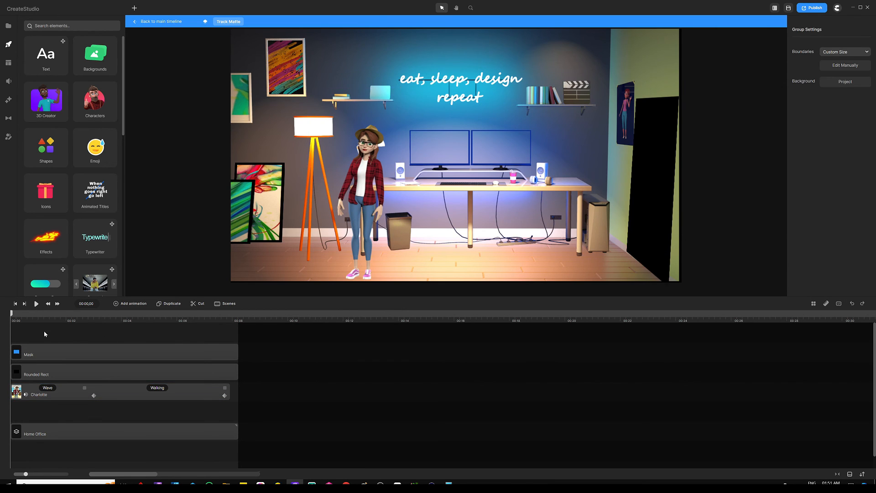
# - Play the scene from the start to check the walk through the doorway, and return the playhead to about 3 s
pyautogui.click(36, 304)
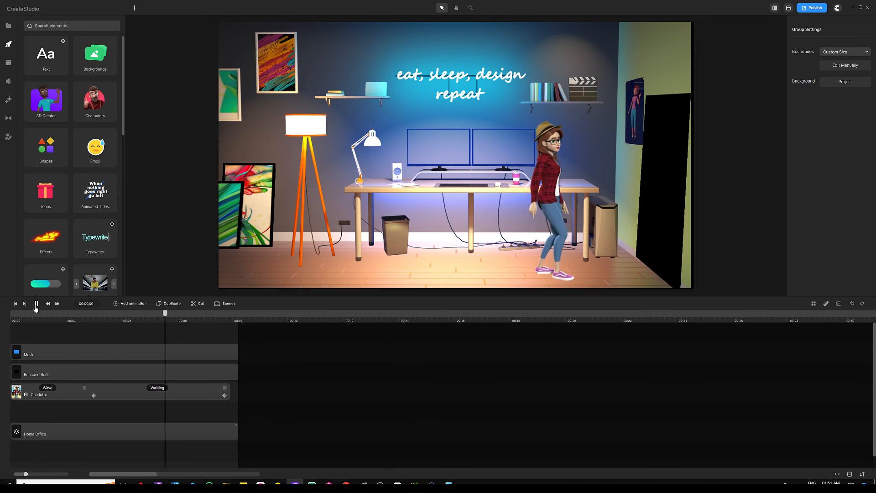
pyautogui.click(36, 306)
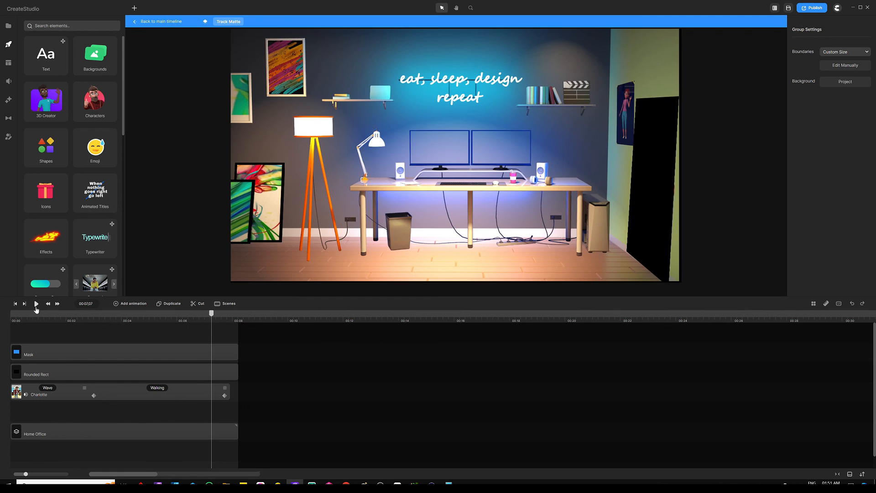
pyautogui.moveTo(212, 317); pyautogui.dragTo(93, 315)
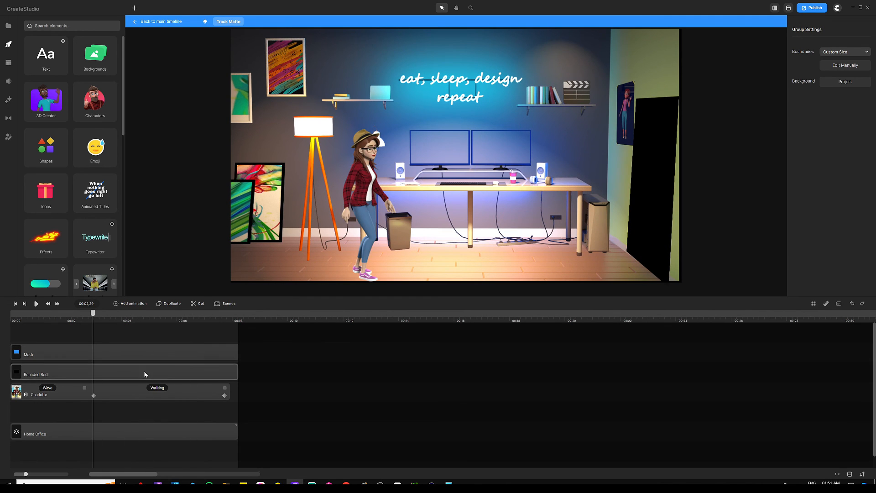
# - Move the Rounded Rect clip beneath the Charlotte clip in the layer order and play the scene to check the walk
pyautogui.click(149, 372)
pyautogui.moveTo(148, 372); pyautogui.dragTo(135, 412)
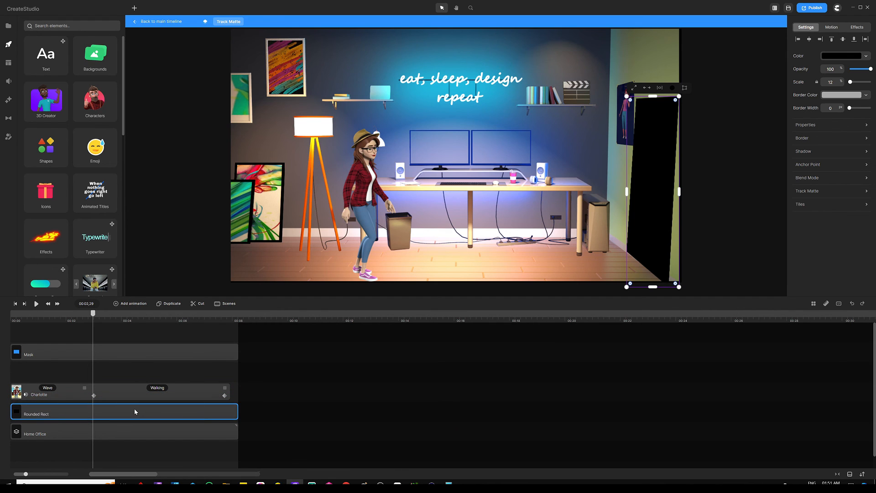
pyautogui.click(134, 378)
pyautogui.click(36, 304)
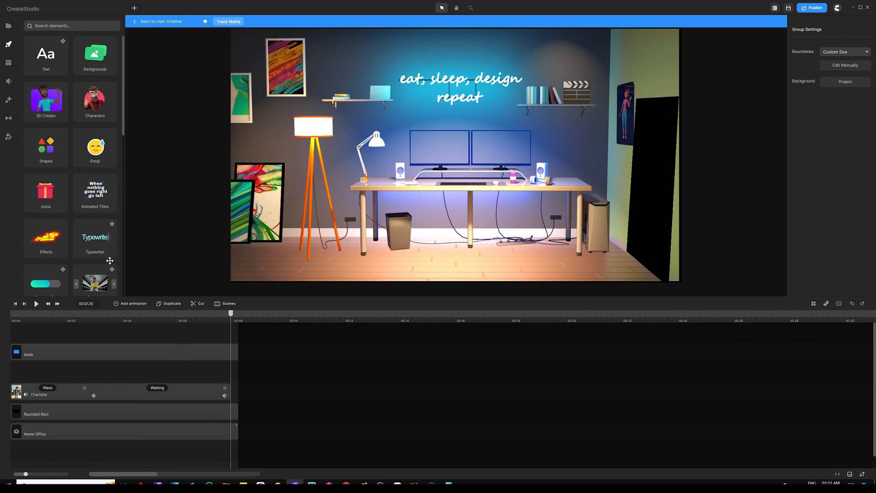
# - Return to the main timeline and shift the grocery store Image clip above Masking to start at about 20 s
pyautogui.click(172, 25)
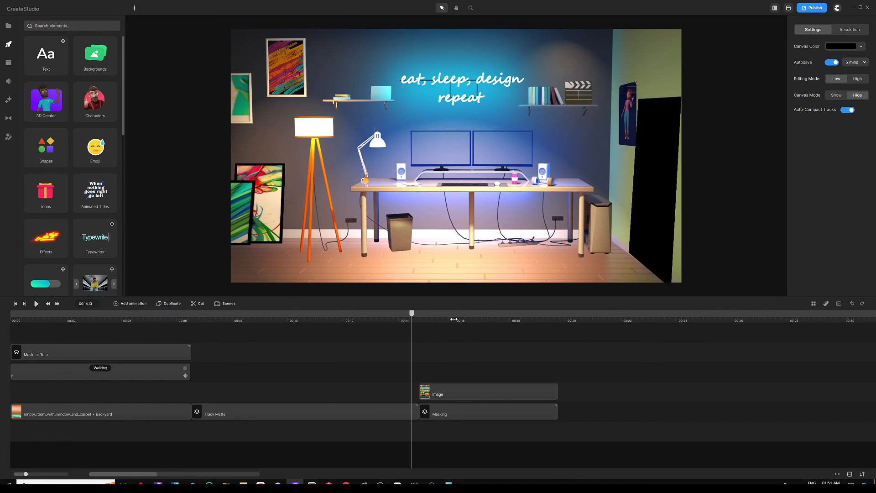
pyautogui.click(454, 321)
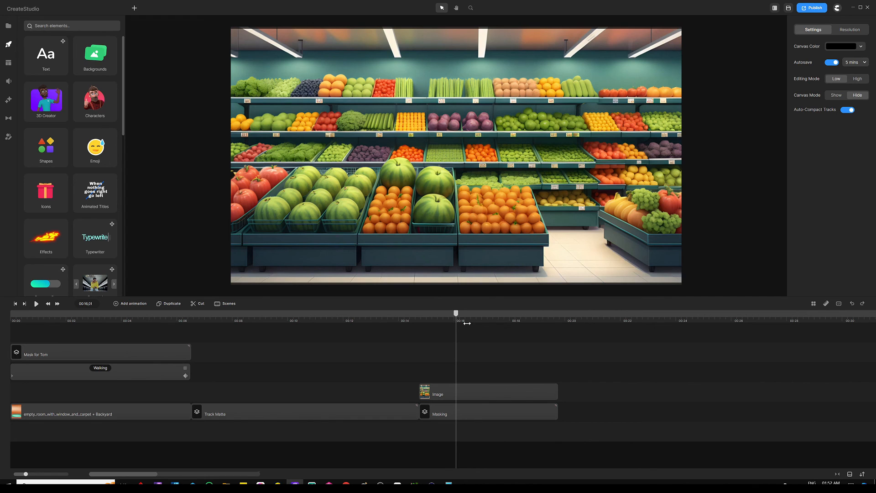
pyautogui.click(462, 391)
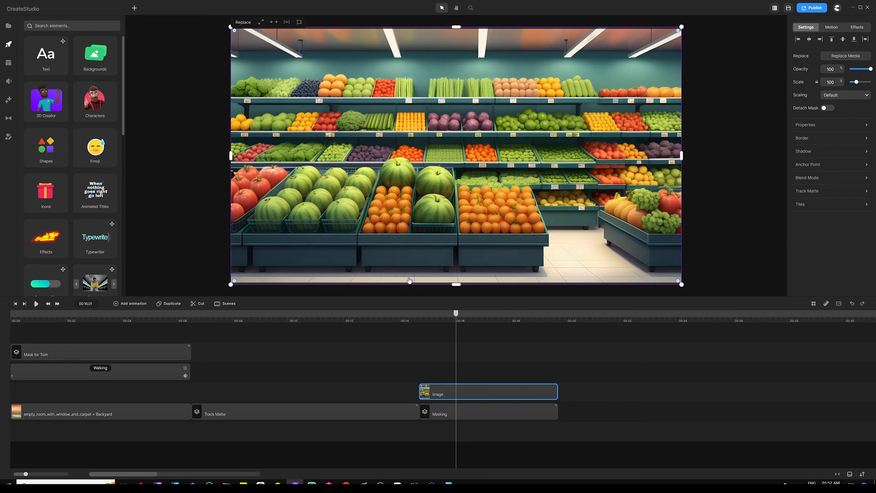
pyautogui.moveTo(468, 396); pyautogui.dragTo(624, 391)
# - Open the Masking group on the main timeline for editing
pyautogui.click(397, 223)
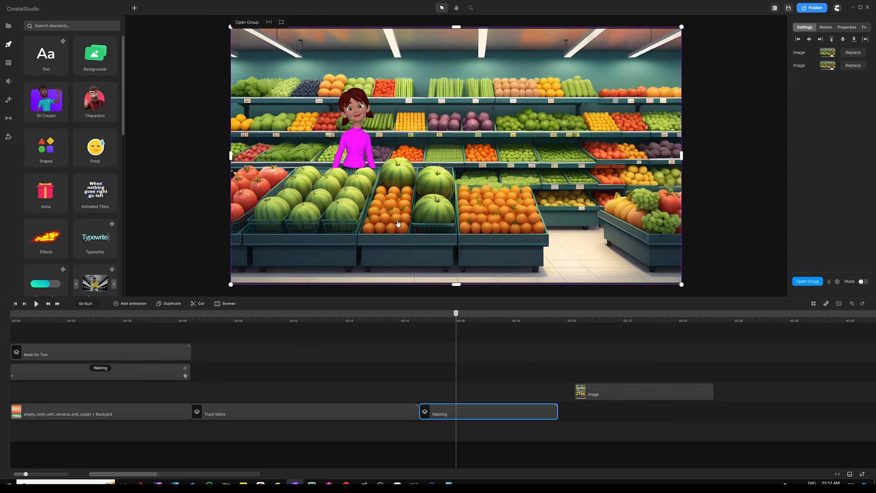
pyautogui.click(399, 337)
pyautogui.click(355, 105)
pyautogui.doubleClick(460, 412)
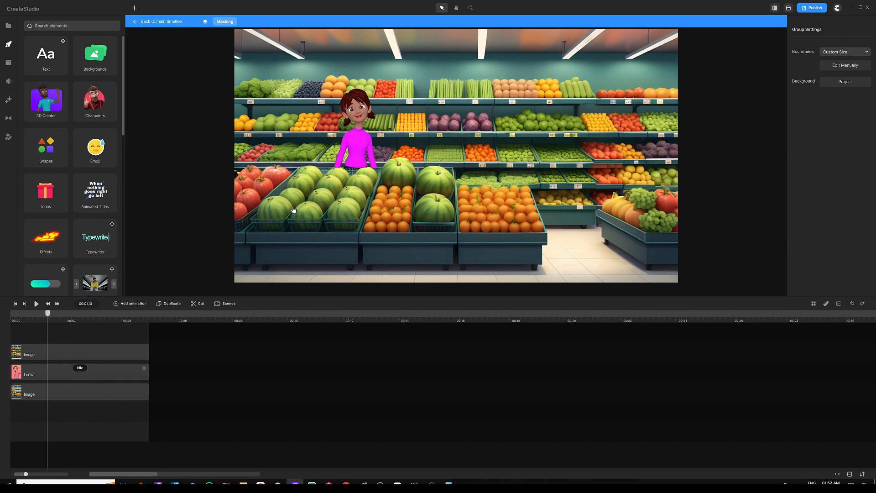
# - Slide the foreground produce display image away from the character and put it back over the matching shelves
pyautogui.moveTo(292, 214); pyautogui.dragTo(543, 158)
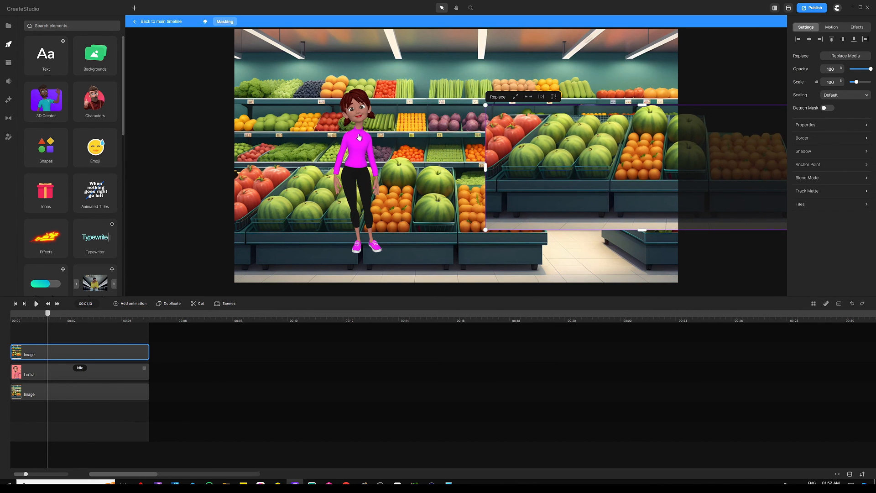
pyautogui.moveTo(549, 145); pyautogui.dragTo(299, 198)
pyautogui.click(201, 186)
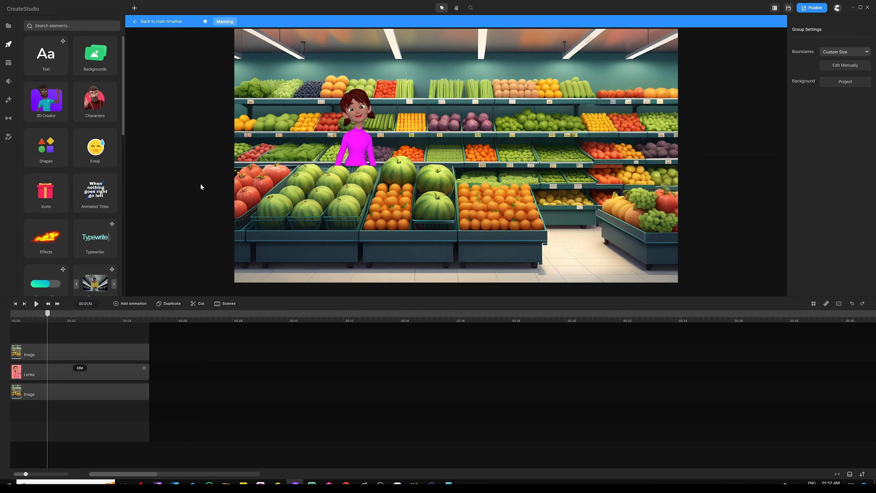
# - Move the Lenka character across the store to try different spots, ending behind the watermelon and orange displays
pyautogui.click(362, 122)
pyautogui.moveTo(362, 122); pyautogui.dragTo(334, 117)
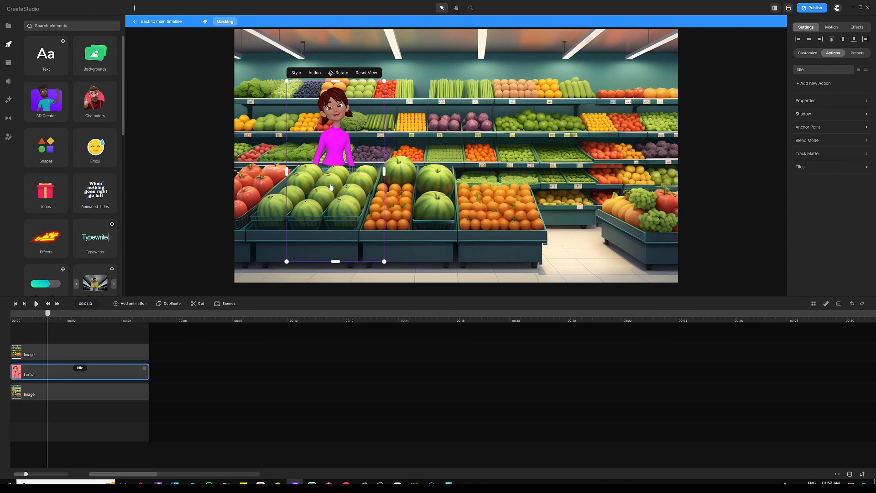
pyautogui.moveTo(342, 118); pyautogui.dragTo(575, 132)
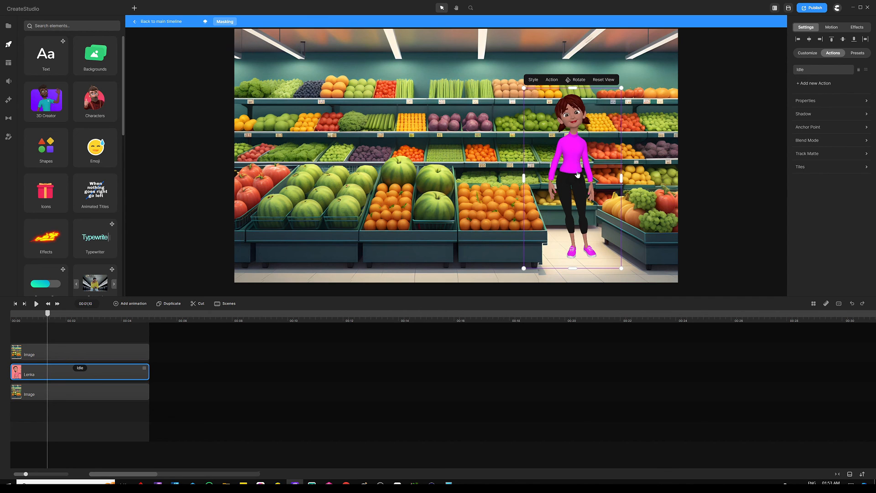
pyautogui.moveTo(579, 155); pyautogui.dragTo(633, 158)
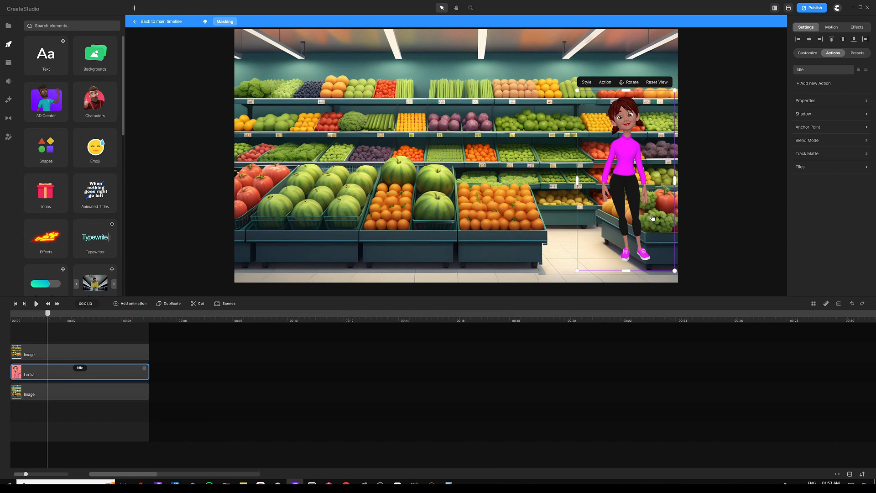
pyautogui.moveTo(628, 180); pyautogui.dragTo(375, 167)
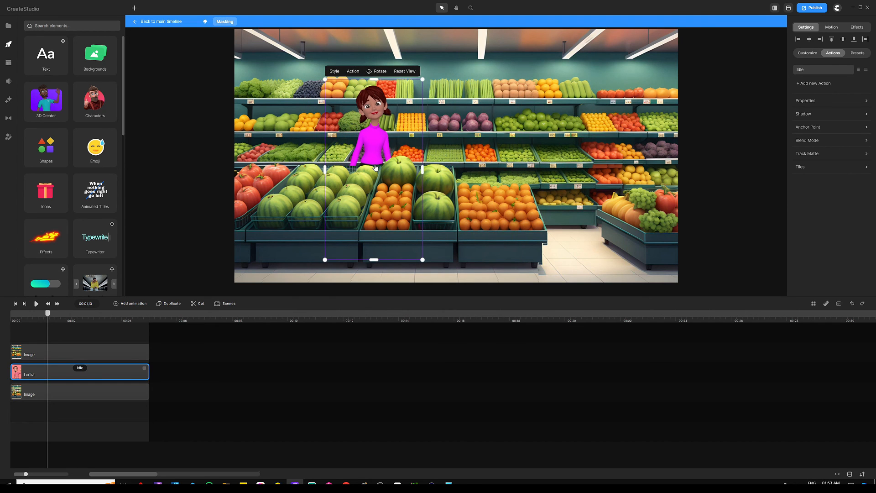